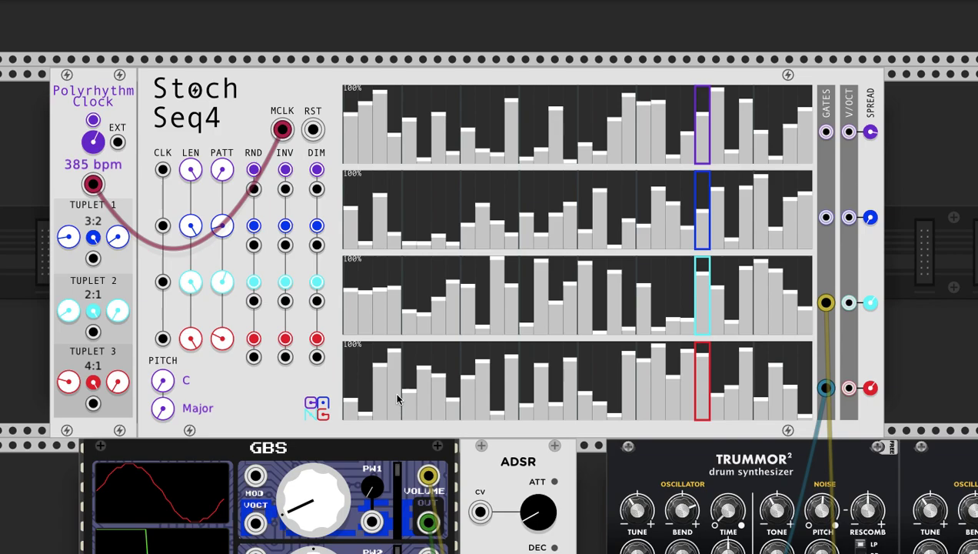
Shorten the red and aqua sequences to 16 steps and give both sparse patterns, using pattern 3 for red
{"action": "mouse_move", "coordinate": [192, 340]}
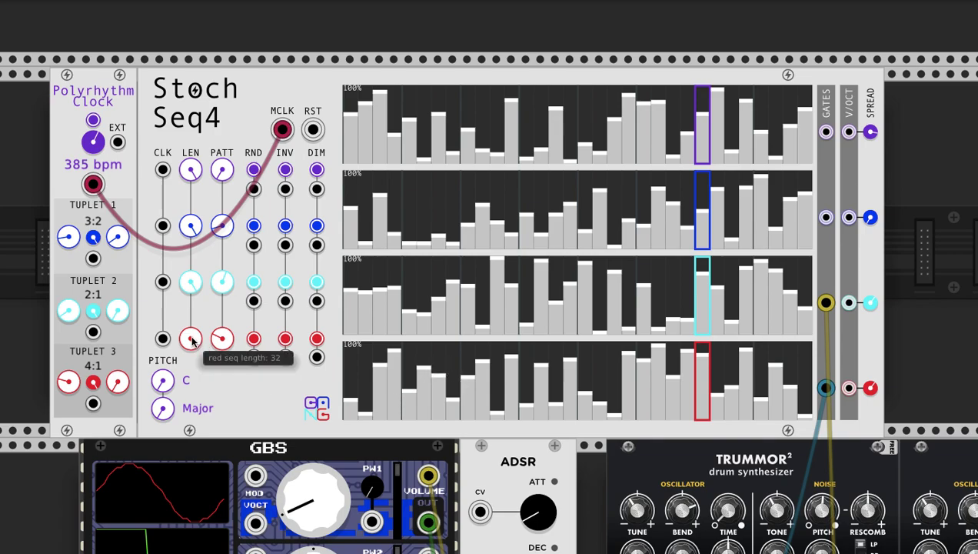
{"action": "left_click_drag", "start_coordinate": [191, 338], "coordinate": [191, 370]}
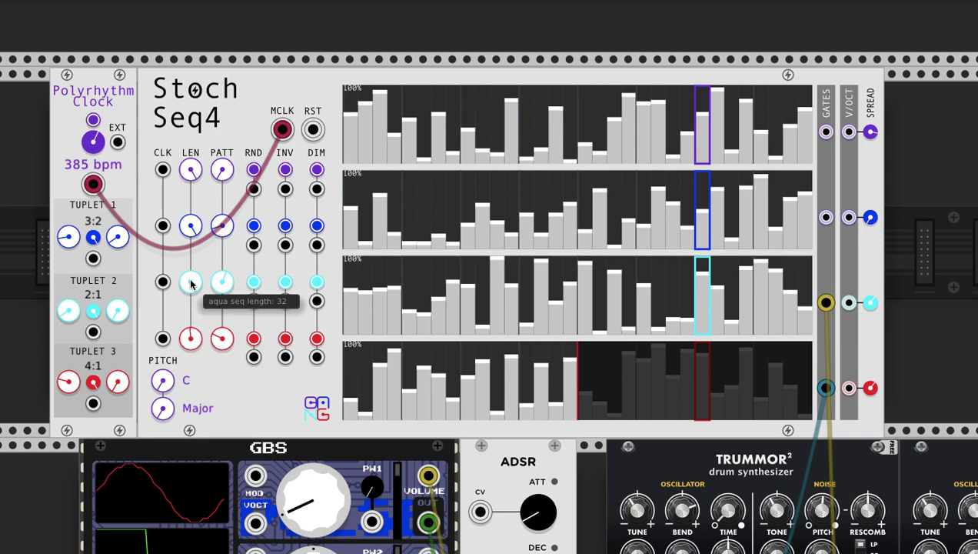
{"action": "left_click_drag", "start_coordinate": [191, 282], "coordinate": [221, 333]}
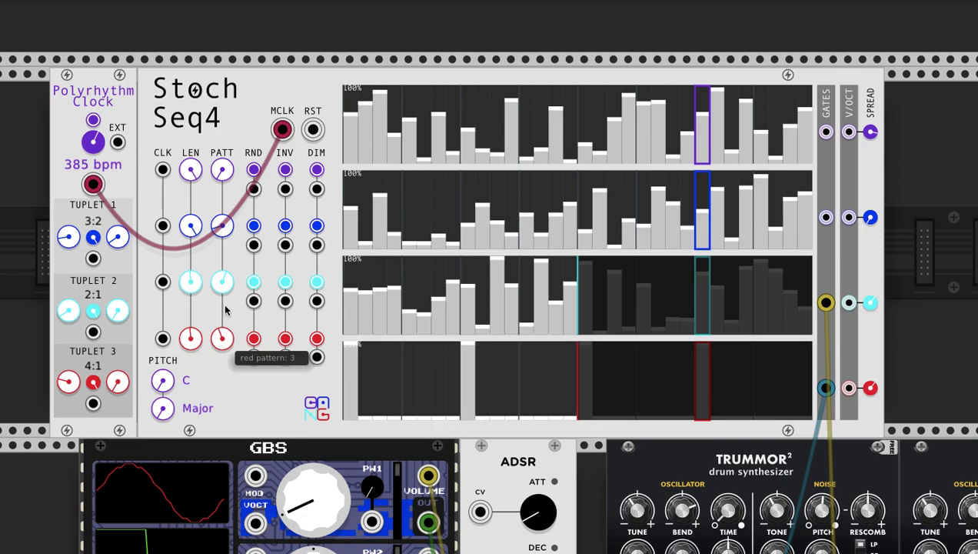
{"action": "left_click_drag", "start_coordinate": [222, 283], "coordinate": [222, 271]}
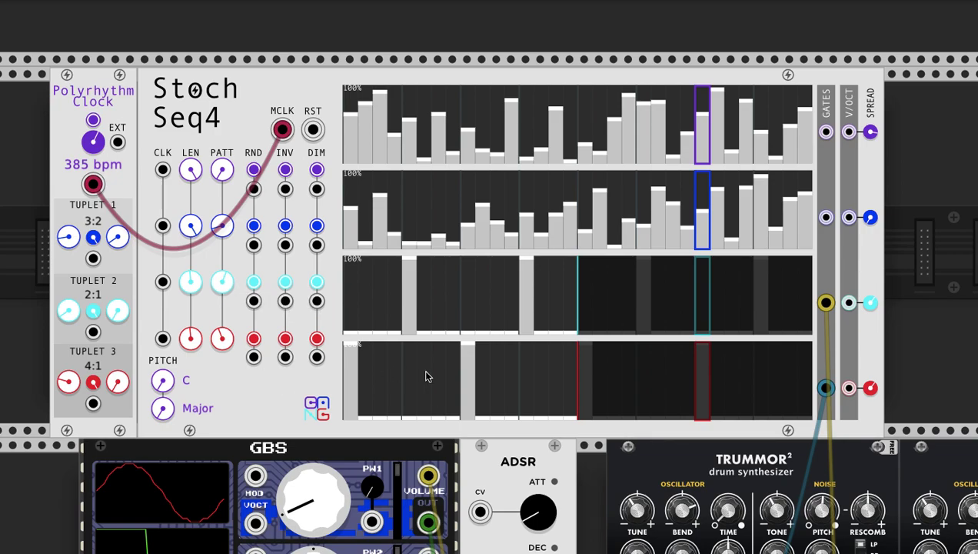
Raise the last two active steps of the red sequence to about 50% probability
{"action": "scroll", "coordinate": [426, 371], "scroll_direction": "down", "scroll_amount": 2}
{"action": "scroll", "coordinate": [349, 261], "scroll_direction": "up", "scroll_amount": 2}
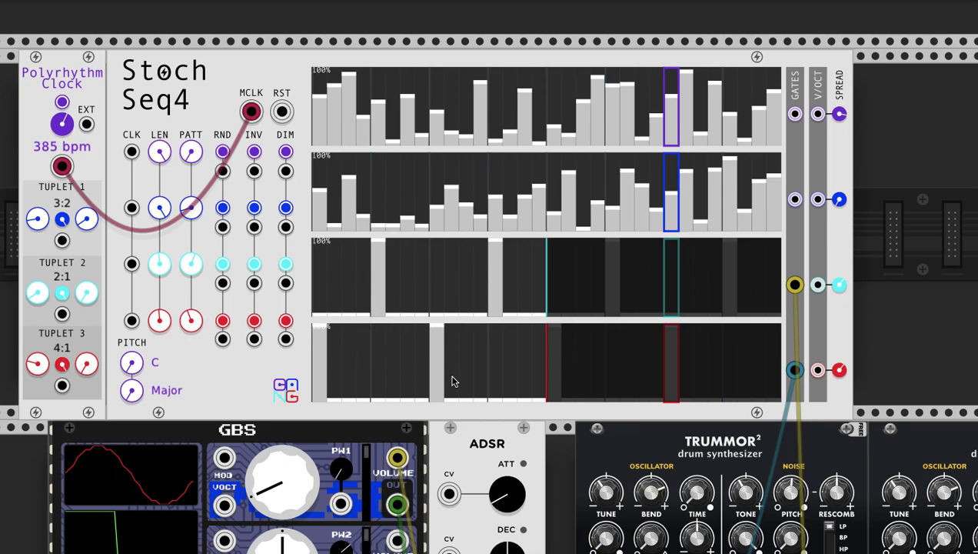
{"action": "scroll", "coordinate": [406, 358], "scroll_direction": "right", "scroll_amount": 2}
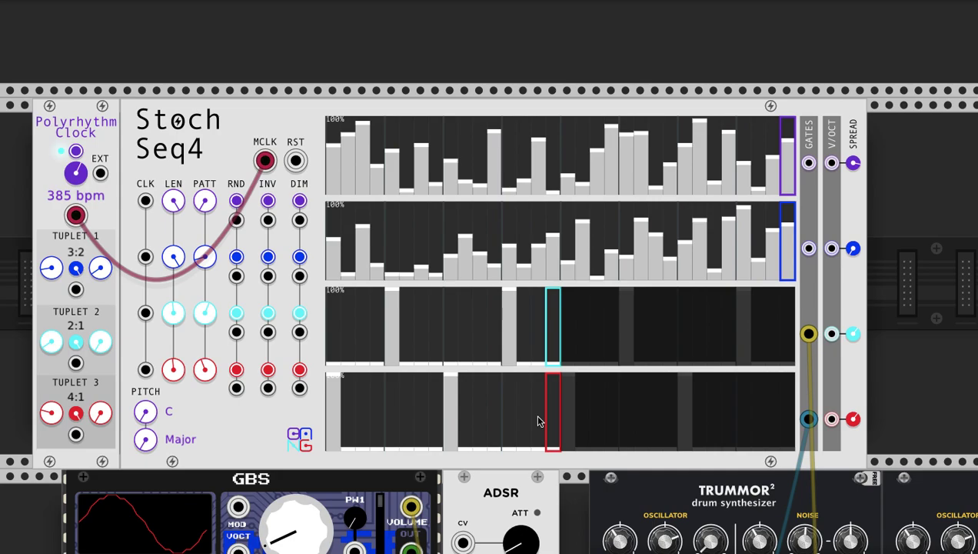
{"action": "left_click_drag", "start_coordinate": [537, 415], "coordinate": [555, 411]}
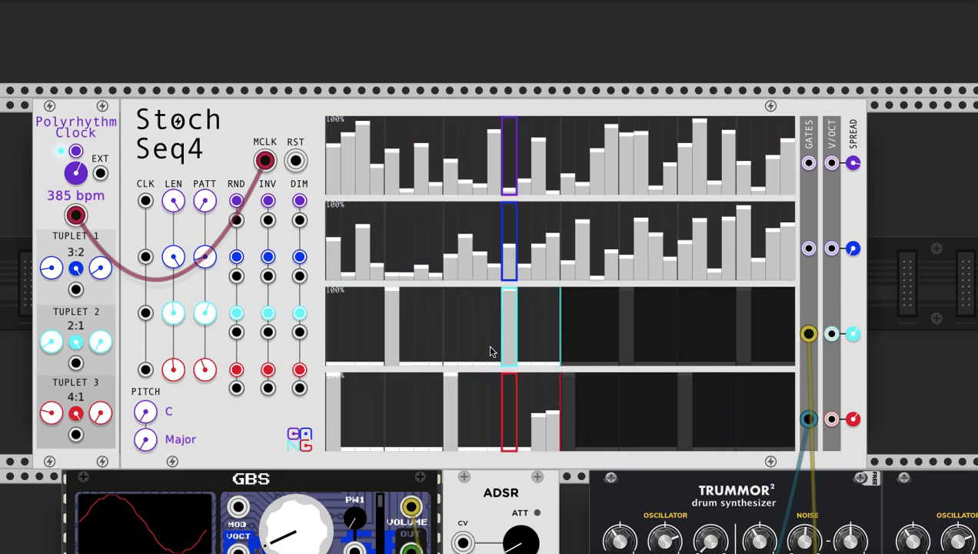
Set partial probabilities on steps 2, 7, 11 and 12 of the aqua sequence and steps 4, 9 and 11 of the red sequence
{"action": "left_click", "coordinate": [346, 325]}
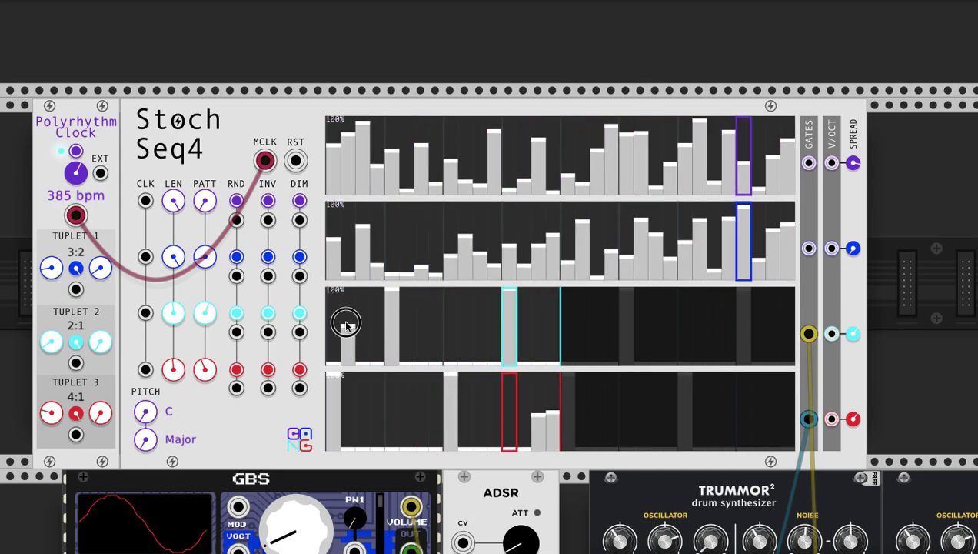
{"action": "left_click", "coordinate": [492, 316]}
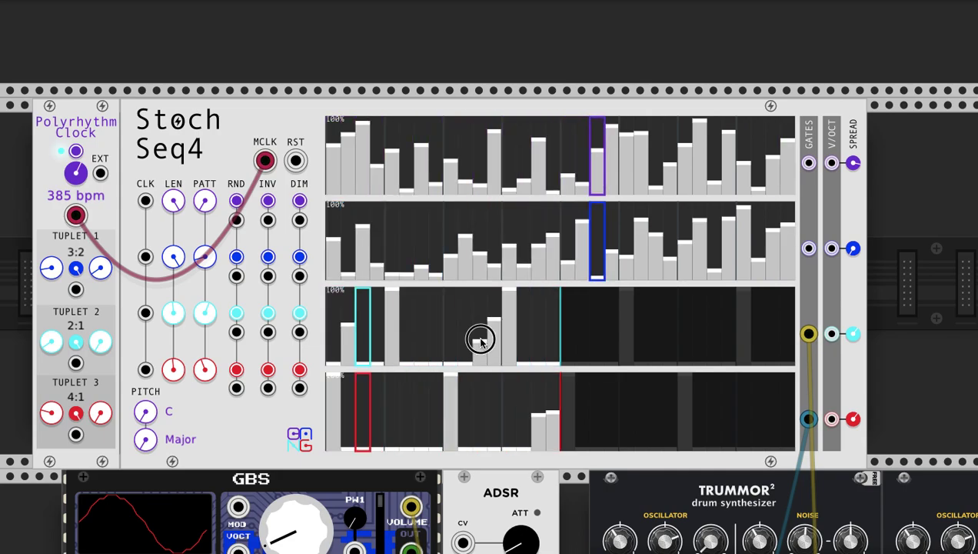
{"action": "left_click", "coordinate": [480, 342]}
{"action": "left_click", "coordinate": [424, 335]}
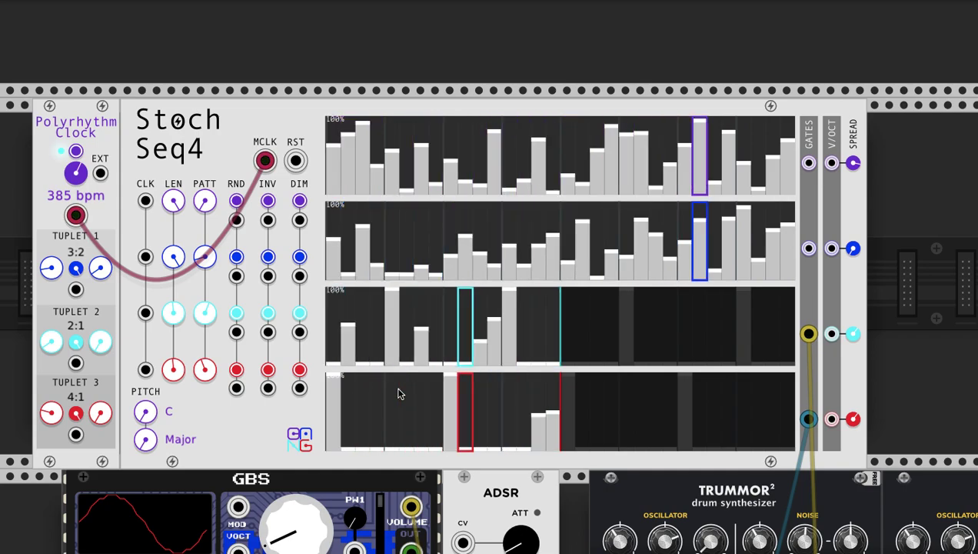
{"action": "left_click", "coordinate": [376, 406]}
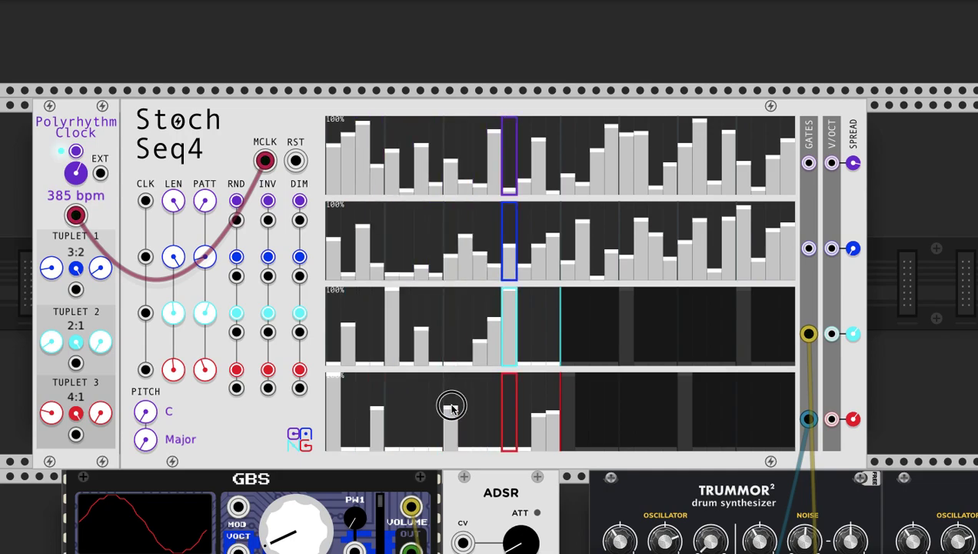
{"action": "left_click_drag", "start_coordinate": [476, 406], "coordinate": [478, 389]}
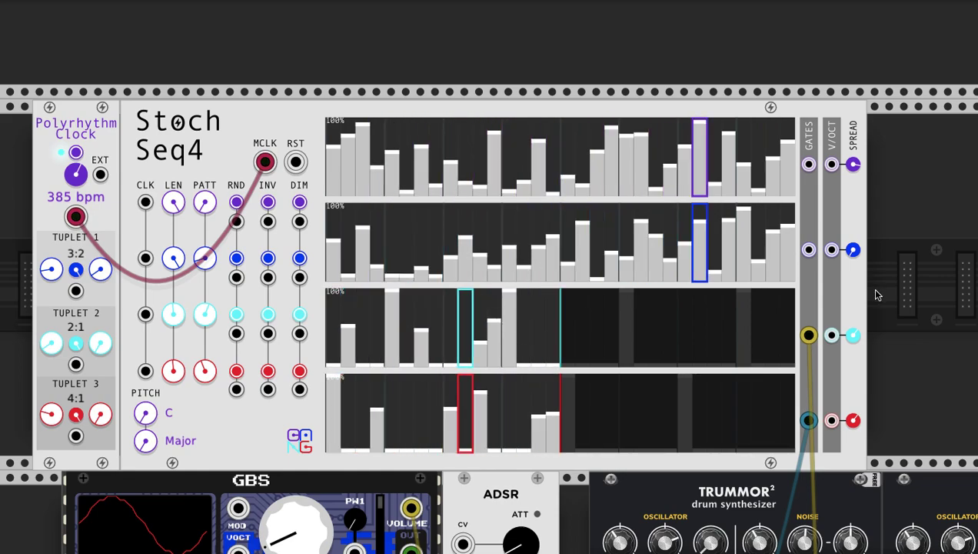
Patch the blue sequence's gate output to the noise gate input of the second TRUMMOR2 drum synthesizer
{"action": "scroll", "coordinate": [700, 311], "scroll_direction": "right", "scroll_amount": 2}
{"action": "scroll", "coordinate": [700, 311], "scroll_direction": "down", "scroll_amount": 1}
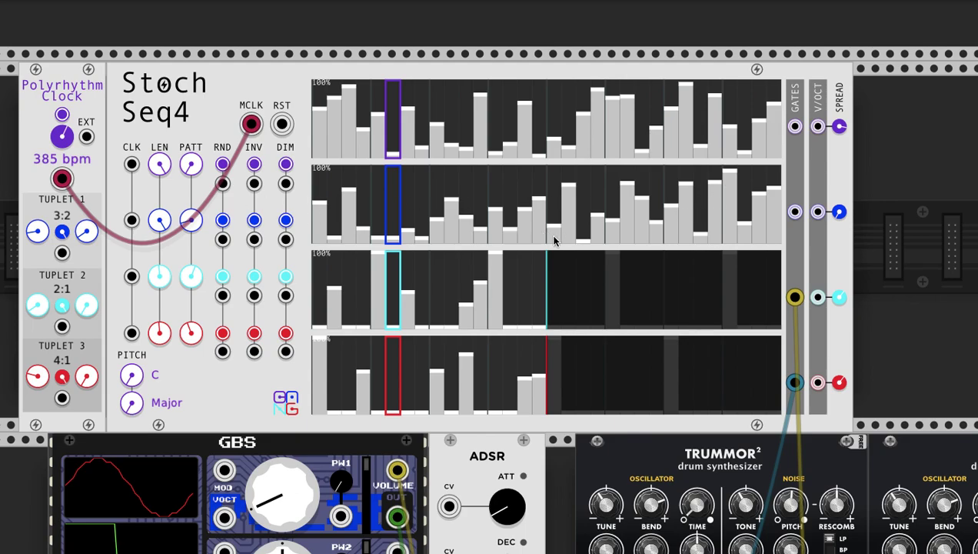
{"action": "scroll", "coordinate": [554, 241], "scroll_direction": "right", "scroll_amount": 1}
{"action": "scroll", "coordinate": [553, 241], "scroll_direction": "right", "scroll_amount": 3}
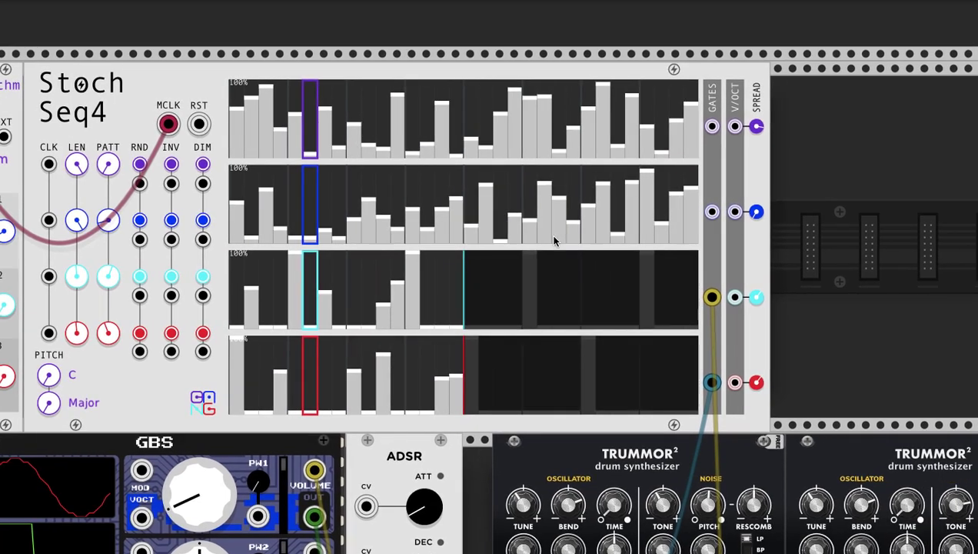
{"action": "scroll", "coordinate": [554, 240], "scroll_direction": "down", "scroll_amount": 5}
{"action": "scroll", "coordinate": [554, 241], "scroll_direction": "right", "scroll_amount": 5}
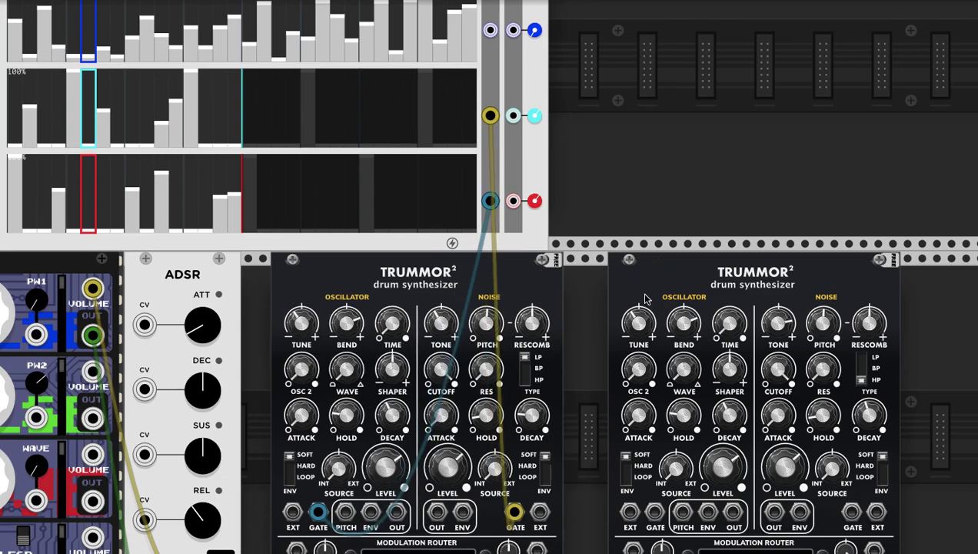
{"action": "scroll", "coordinate": [645, 294], "scroll_direction": "up", "scroll_amount": 3}
{"action": "scroll", "coordinate": [645, 294], "scroll_direction": "left", "scroll_amount": 1}
{"action": "scroll", "coordinate": [550, 146], "scroll_direction": "down", "scroll_amount": 2}
{"action": "scroll", "coordinate": [551, 146], "scroll_direction": "right", "scroll_amount": 2}
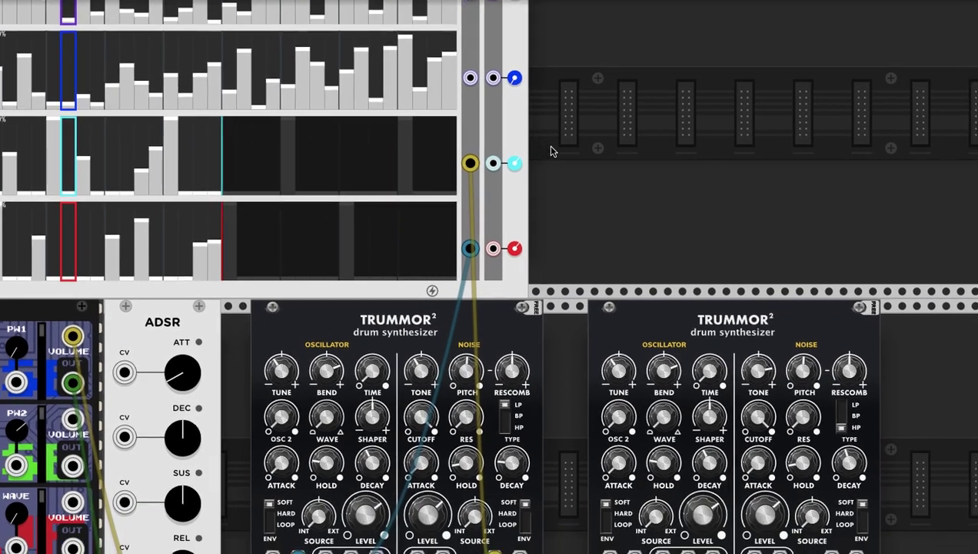
{"action": "left_click_drag", "start_coordinate": [471, 78], "coordinate": [781, 498]}
Move the second TRUMMOR2 module so that it sits directly beside the first one
{"action": "scroll", "coordinate": [651, 383], "scroll_direction": "down", "scroll_amount": 2}
{"action": "scroll", "coordinate": [651, 383], "scroll_direction": "right", "scroll_amount": 1}
{"action": "left_click_drag", "start_coordinate": [690, 279], "coordinate": [658, 276]}
Trace the gate cables from the sequencer down to the two drum synthesizers
{"action": "scroll", "coordinate": [658, 277], "scroll_direction": "up", "scroll_amount": 3}
{"action": "scroll", "coordinate": [658, 277], "scroll_direction": "left", "scroll_amount": 2}
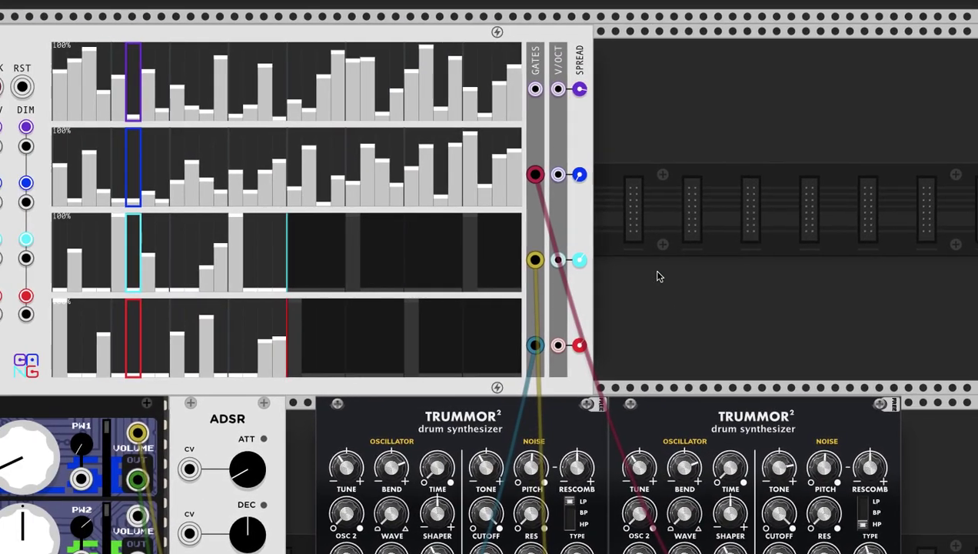
{"action": "scroll", "coordinate": [523, 253], "scroll_direction": "down", "scroll_amount": 2}
{"action": "scroll", "coordinate": [419, 208], "scroll_direction": "up", "scroll_amount": 2}
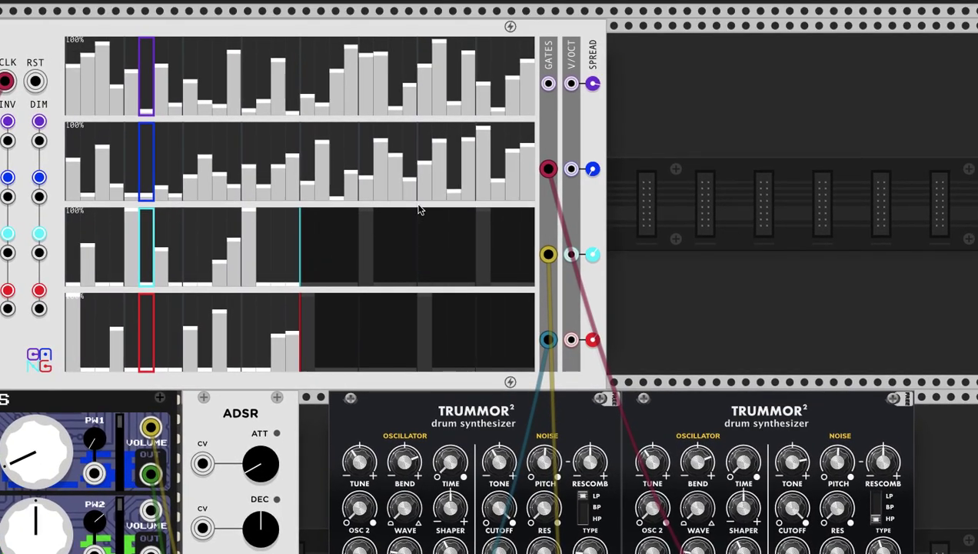
{"action": "scroll", "coordinate": [419, 208], "scroll_direction": "down", "scroll_amount": 3}
{"action": "scroll", "coordinate": [419, 208], "scroll_direction": "up", "scroll_amount": 4}
{"action": "scroll", "coordinate": [419, 207], "scroll_direction": "left", "scroll_amount": 1}
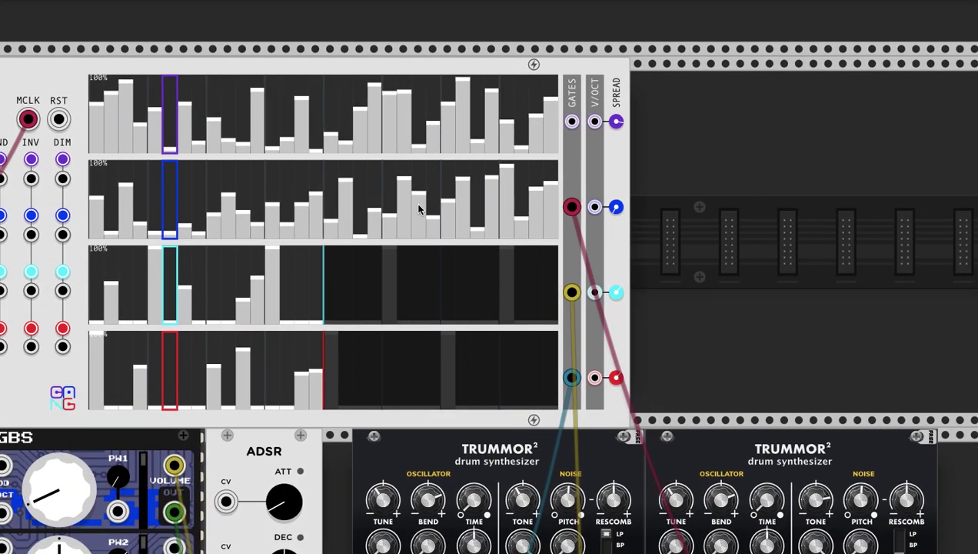
{"action": "scroll", "coordinate": [419, 207], "scroll_direction": "down", "scroll_amount": 5}
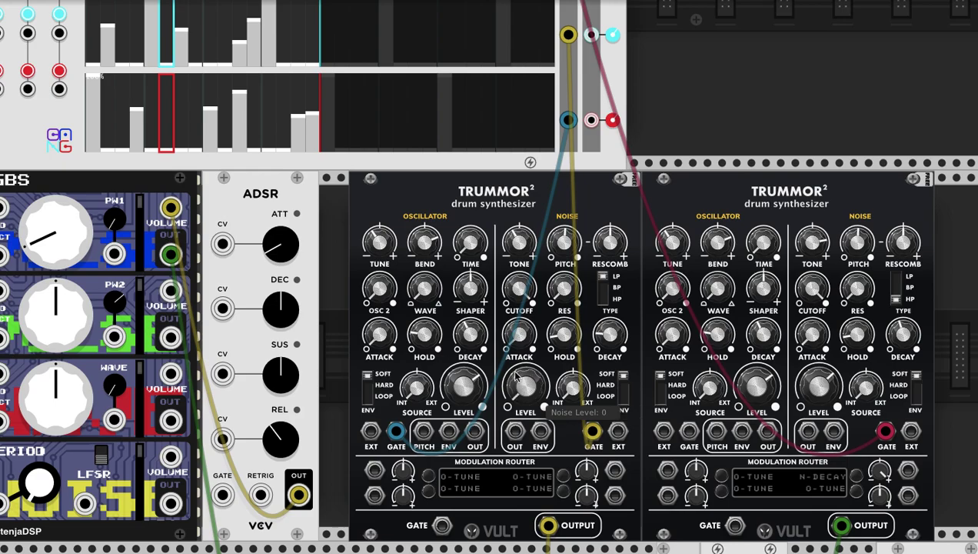
Start the Polyrhythm Clock so the sequences play through the patched drum synthesizers
{"action": "scroll", "coordinate": [467, 378], "scroll_direction": "up", "scroll_amount": 6}
{"action": "scroll", "coordinate": [466, 378], "scroll_direction": "left", "scroll_amount": 3}
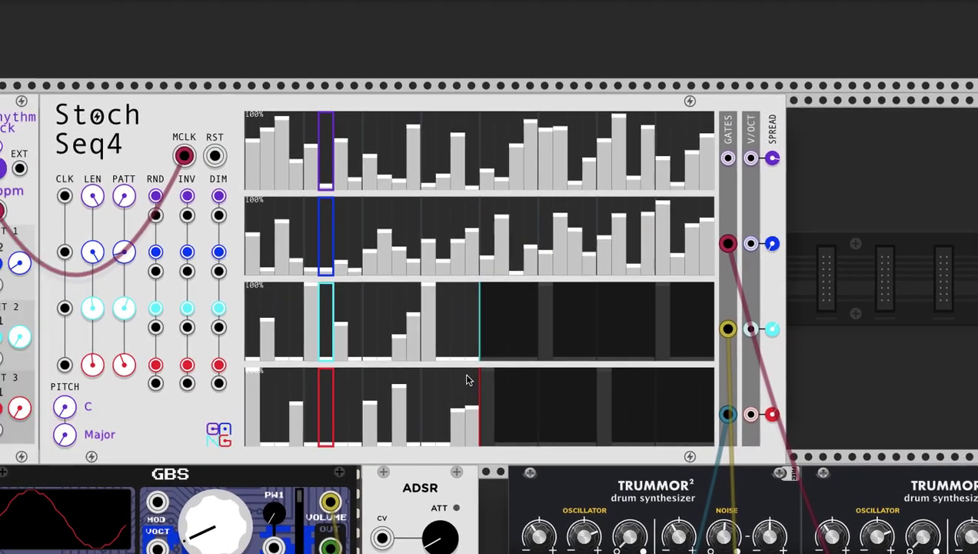
{"action": "scroll", "coordinate": [463, 373], "scroll_direction": "left", "scroll_amount": 2}
{"action": "scroll", "coordinate": [462, 373], "scroll_direction": "down", "scroll_amount": 1}
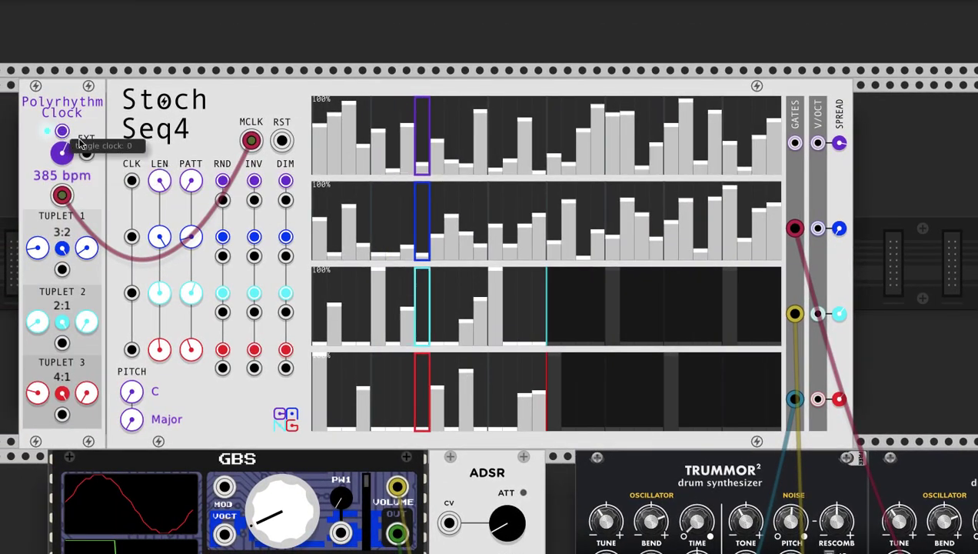
Randomize the step probabilities of the blue sequence
{"action": "scroll", "coordinate": [674, 334], "scroll_direction": "right", "scroll_amount": 2}
{"action": "scroll", "coordinate": [674, 334], "scroll_direction": "down", "scroll_amount": 1}
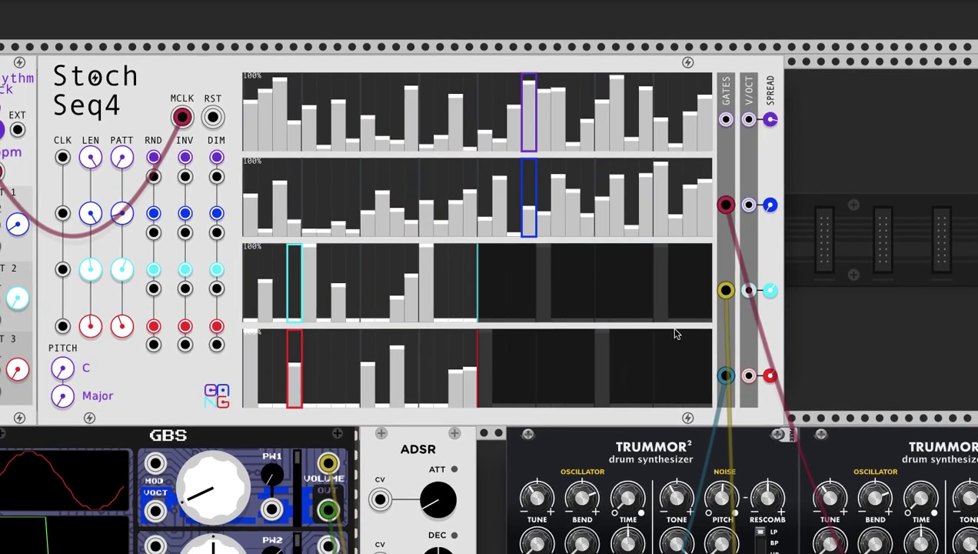
{"action": "scroll", "coordinate": [790, 284], "scroll_direction": "down", "scroll_amount": 3}
{"action": "scroll", "coordinate": [791, 283], "scroll_direction": "right", "scroll_amount": 3}
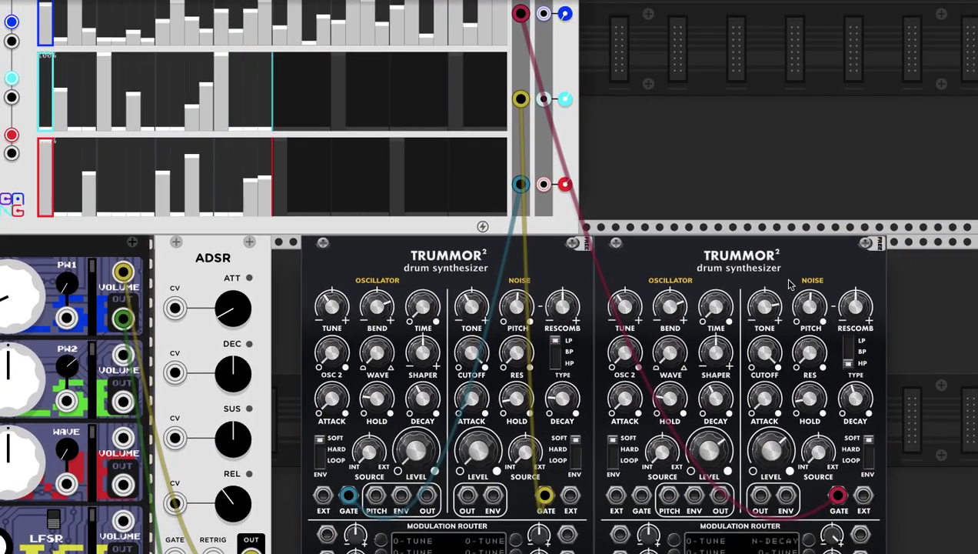
{"action": "scroll", "coordinate": [789, 284], "scroll_direction": "up", "scroll_amount": 1}
{"action": "scroll", "coordinate": [788, 285], "scroll_direction": "left", "scroll_amount": 1}
{"action": "scroll", "coordinate": [759, 288], "scroll_direction": "up", "scroll_amount": 2}
{"action": "scroll", "coordinate": [759, 288], "scroll_direction": "left", "scroll_amount": 2}
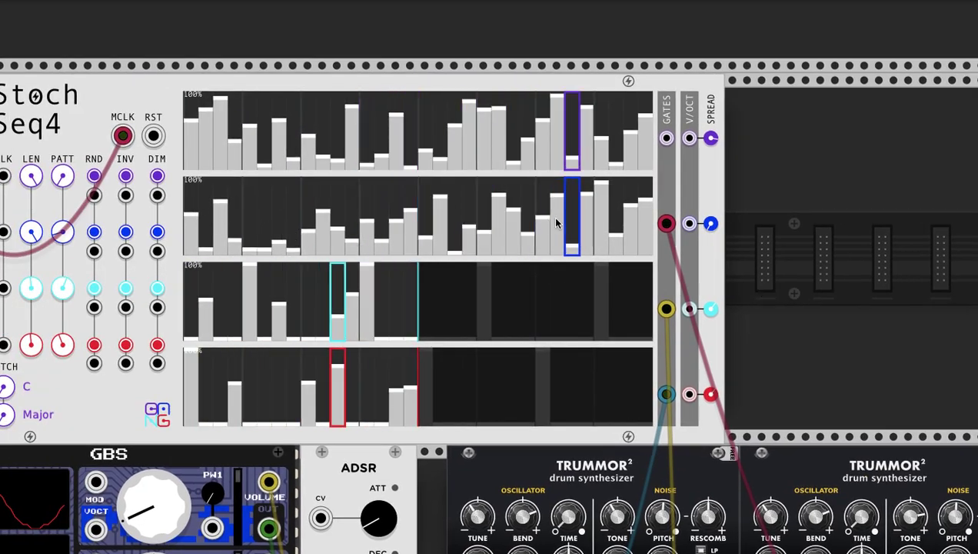
{"action": "left_click", "coordinate": [94, 233]}
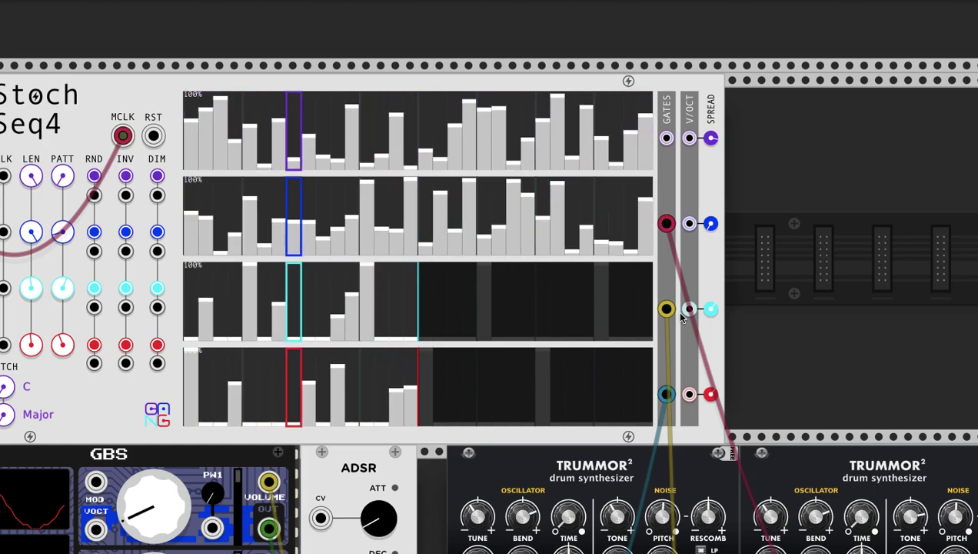
Check the second TRUMMOR2's noise decay and stop the Polyrhythm Clock
{"action": "scroll", "coordinate": [681, 318], "scroll_direction": "down", "scroll_amount": 6}
{"action": "scroll", "coordinate": [681, 318], "scroll_direction": "right", "scroll_amount": 5}
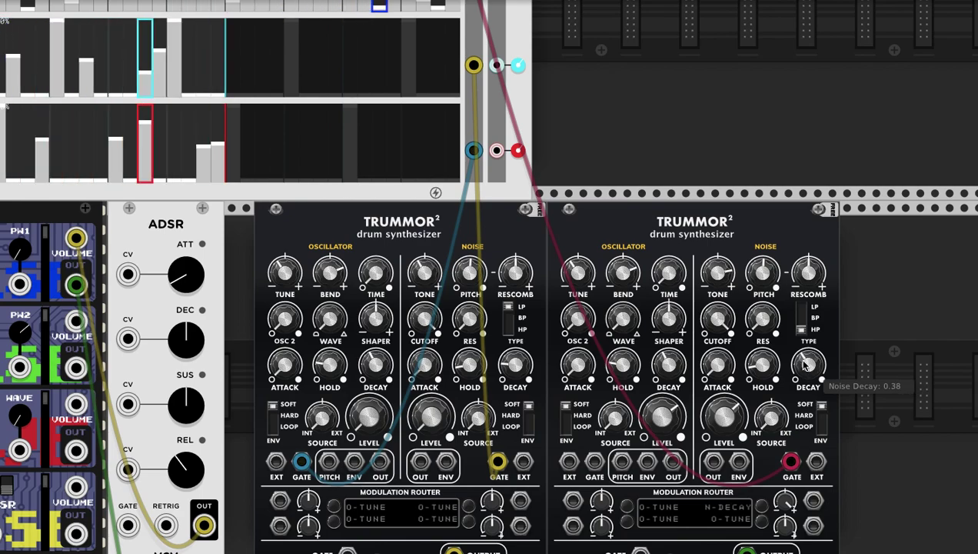
{"action": "scroll", "coordinate": [804, 367], "scroll_direction": "up", "scroll_amount": 5}
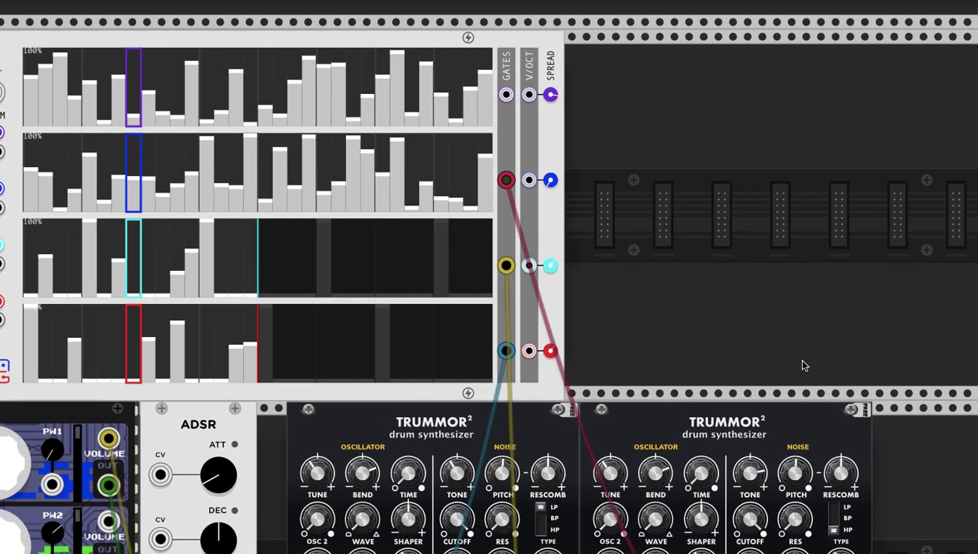
{"action": "scroll", "coordinate": [143, 111], "scroll_direction": "left", "scroll_amount": 6}
{"action": "left_click", "coordinate": [30, 79]}
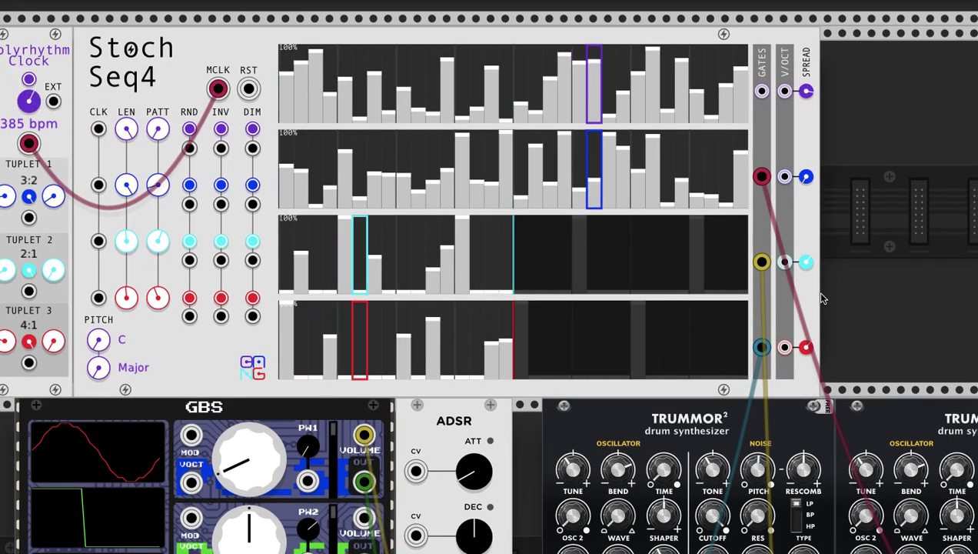
Patch the blue sequence's V/Oct output to the slot 2 modulation input of the second TRUMMOR2, which is routed to noise decay
{"action": "scroll", "coordinate": [823, 299], "scroll_direction": "right", "scroll_amount": 8}
{"action": "scroll", "coordinate": [535, 125], "scroll_direction": "down", "scroll_amount": 3}
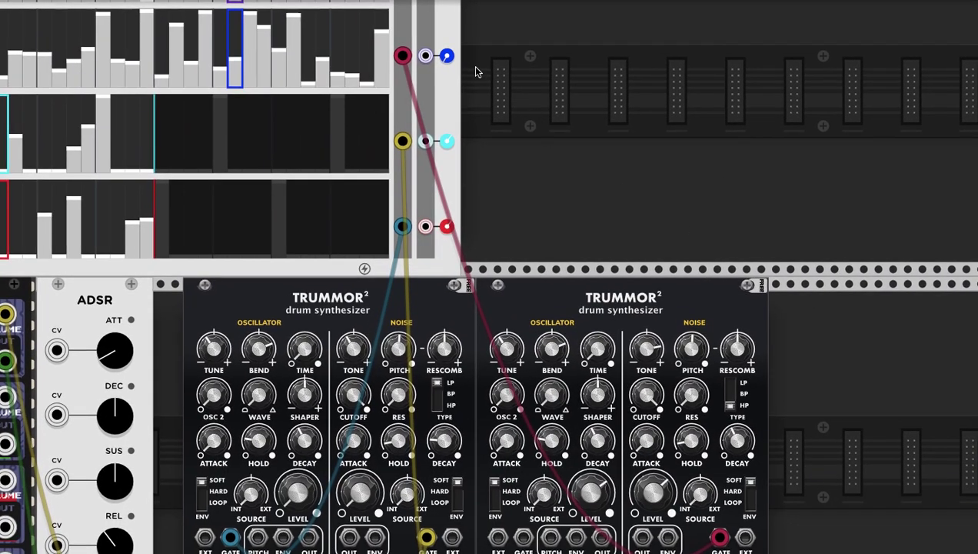
{"action": "scroll", "coordinate": [474, 72], "scroll_direction": "down", "scroll_amount": 1}
{"action": "scroll", "coordinate": [454, 73], "scroll_direction": "up", "scroll_amount": 3}
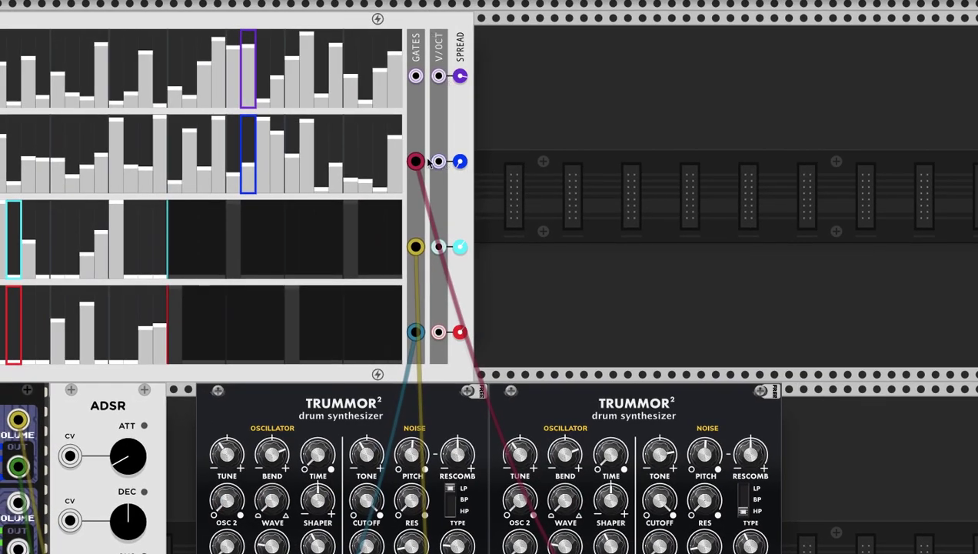
{"action": "left_click_drag", "start_coordinate": [437, 162], "coordinate": [681, 471]}
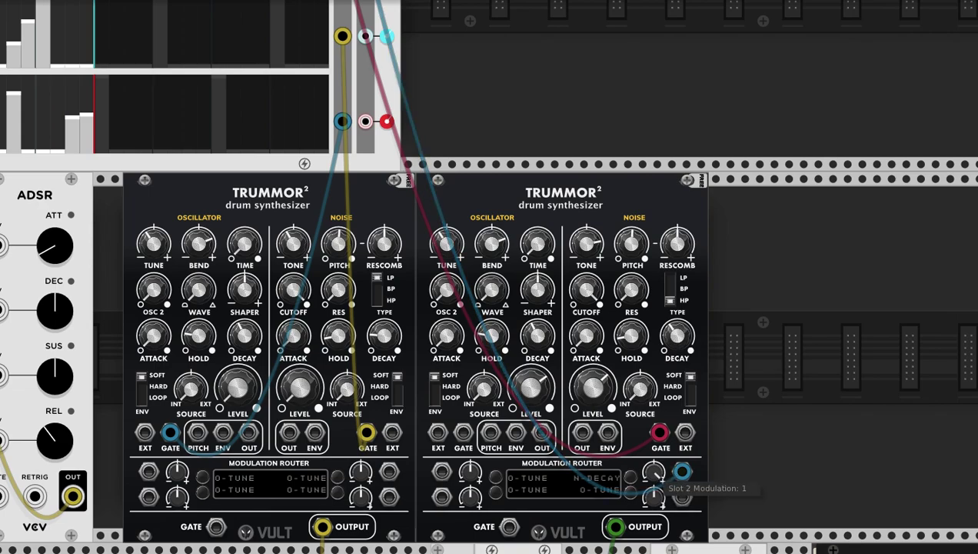
Increase the spread of the blue sequence's V/Oct output
{"action": "scroll", "coordinate": [655, 470], "scroll_direction": "up", "scroll_amount": 8}
{"action": "scroll", "coordinate": [655, 470], "scroll_direction": "left", "scroll_amount": 5}
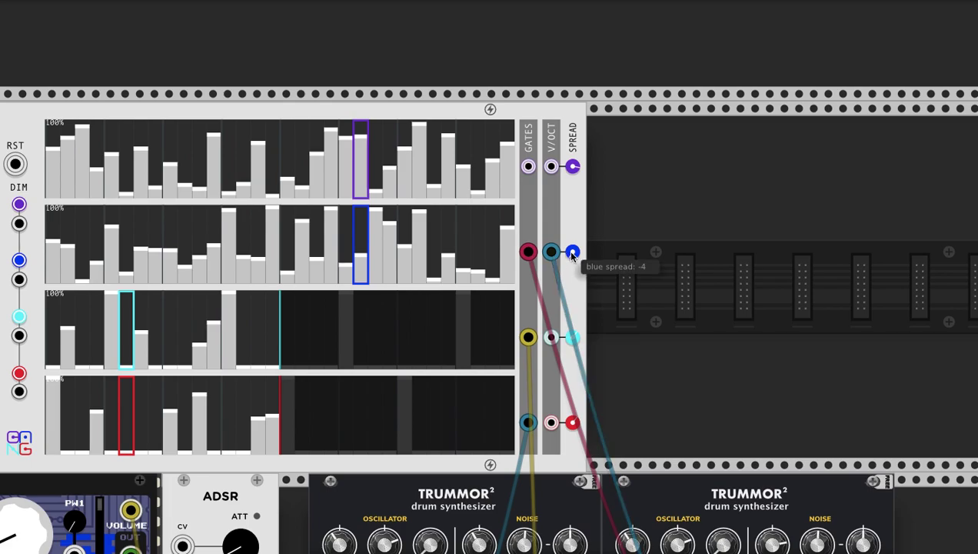
{"action": "scroll", "coordinate": [485, 227], "scroll_direction": "left", "scroll_amount": 5}
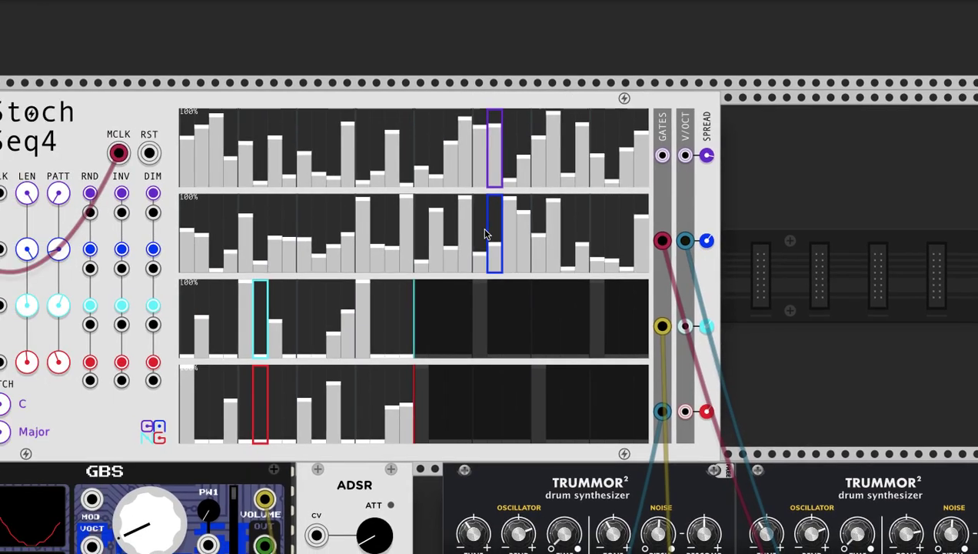
{"action": "scroll", "coordinate": [104, 191], "scroll_direction": "left", "scroll_amount": 2}
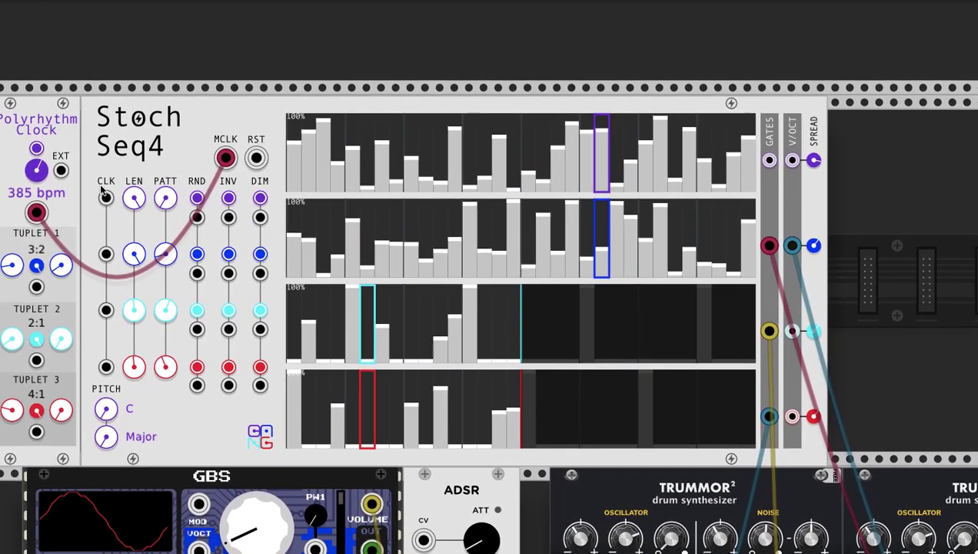
Start the Polyrhythm Clock and switch the blue sequence between preset patterns 1 and 2
{"action": "left_click", "coordinate": [36, 150]}
{"action": "scroll", "coordinate": [309, 310], "scroll_direction": "right", "scroll_amount": 7}
{"action": "scroll", "coordinate": [310, 310], "scroll_direction": "down", "scroll_amount": 1}
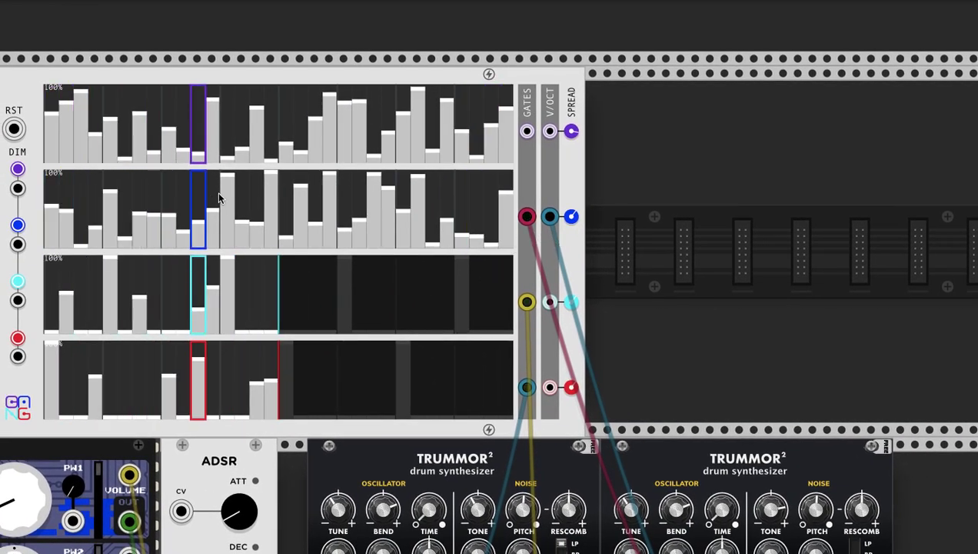
{"action": "scroll", "coordinate": [217, 191], "scroll_direction": "left", "scroll_amount": 5}
{"action": "scroll", "coordinate": [207, 208], "scroll_direction": "down", "scroll_amount": 1}
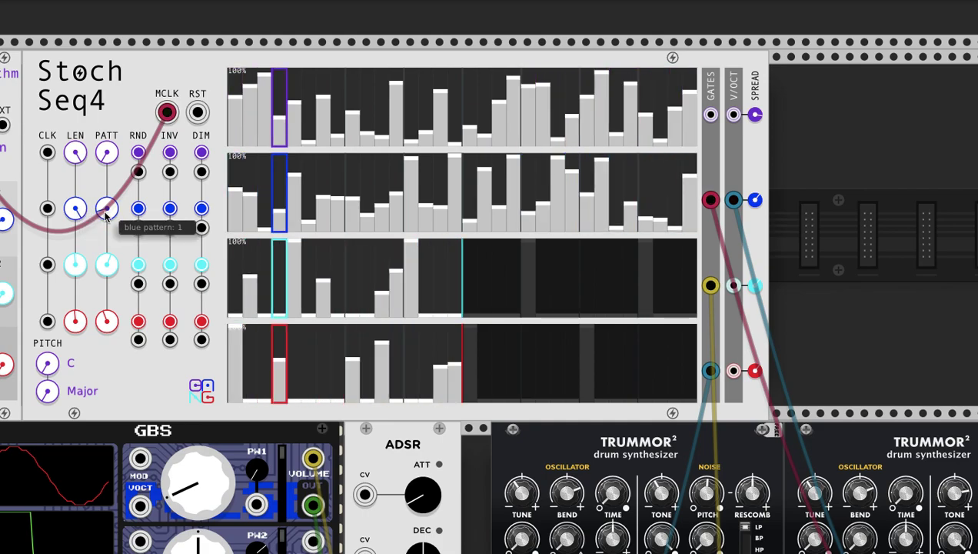
{"action": "left_click_drag", "start_coordinate": [103, 213], "coordinate": [101, 211]}
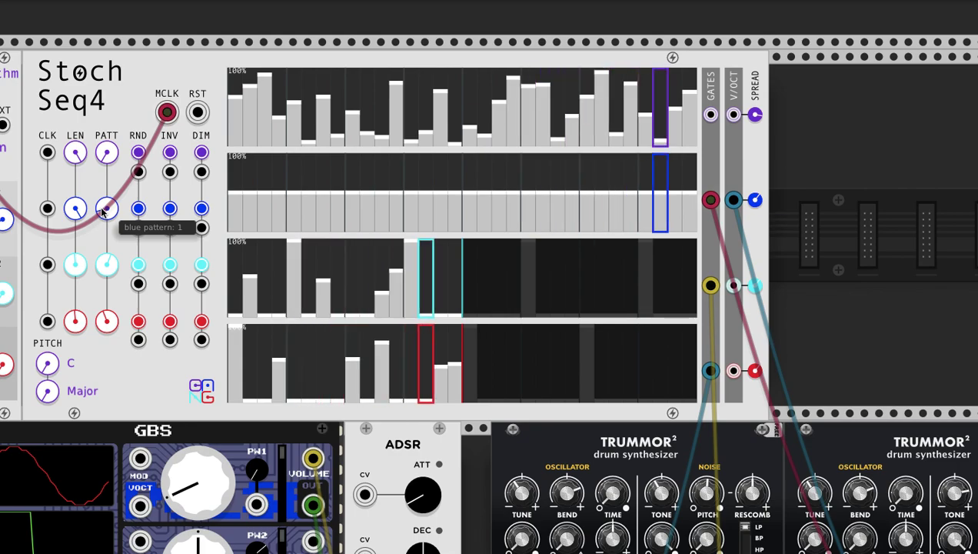
{"action": "left_click_drag", "start_coordinate": [100, 212], "coordinate": [100, 212]}
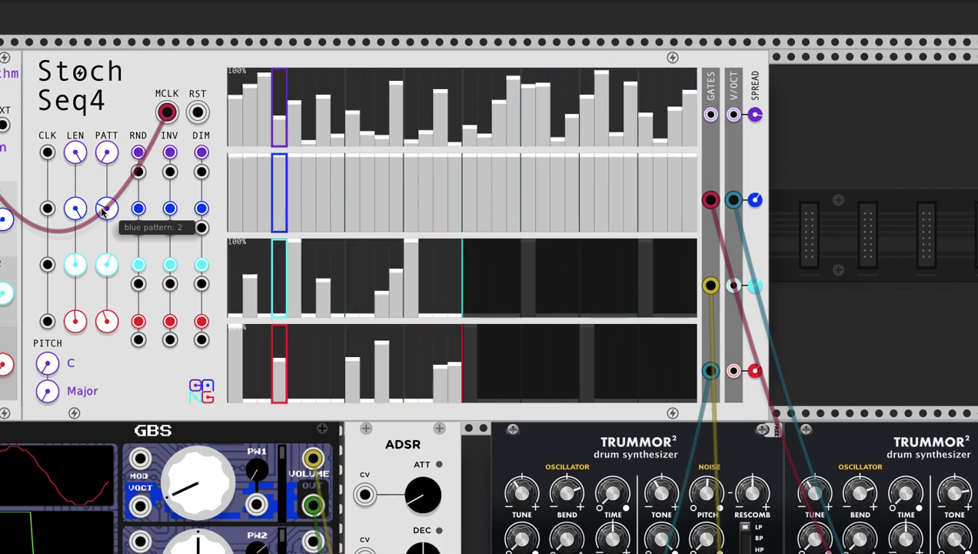
{"action": "left_click_drag", "start_coordinate": [103, 210], "coordinate": [103, 212]}
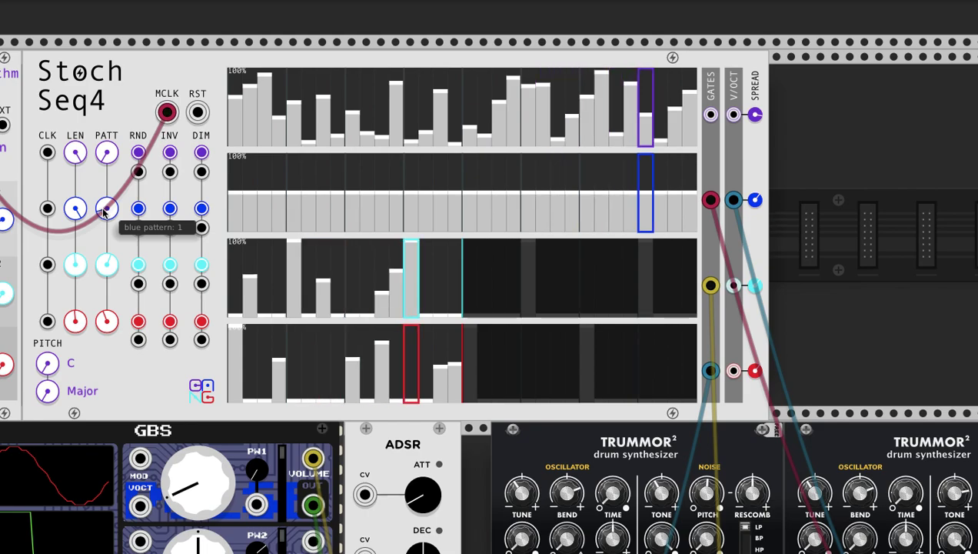
{"action": "left_click_drag", "start_coordinate": [103, 212], "coordinate": [103, 214]}
Lower the spread of the blue sequence's V/Oct output, set its pattern to 2, and randomize its step probabilities
{"action": "left_click_drag", "start_coordinate": [755, 199], "coordinate": [755, 256]}
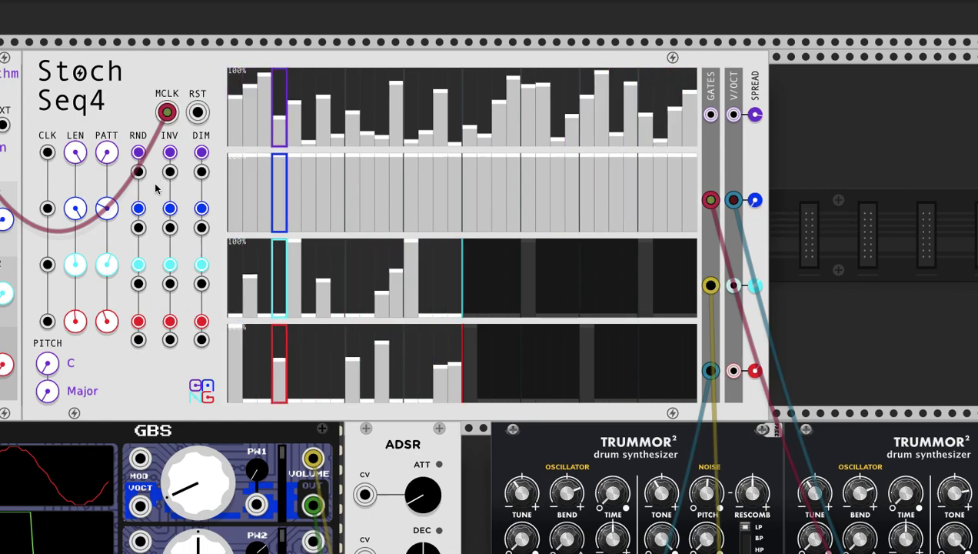
{"action": "left_click_drag", "start_coordinate": [107, 209], "coordinate": [107, 215]}
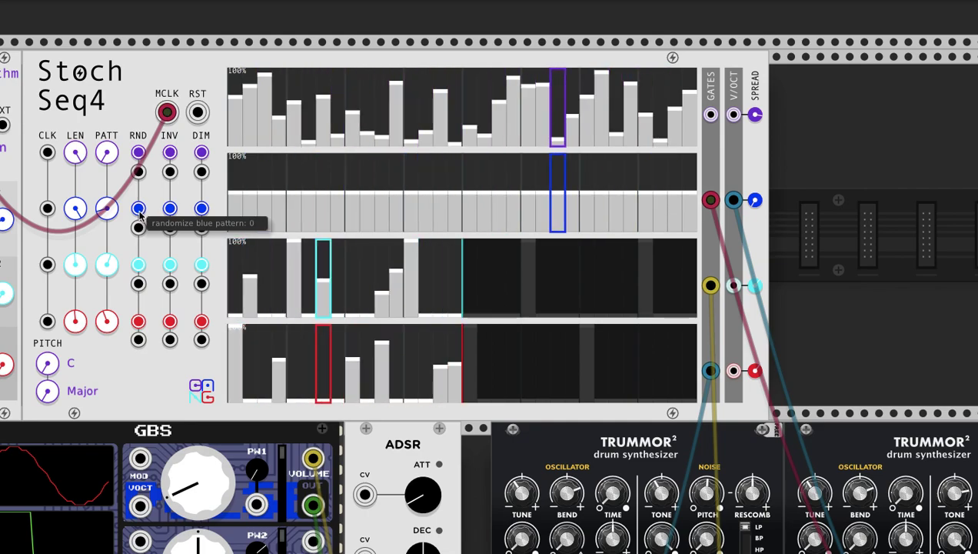
{"action": "left_click", "coordinate": [139, 215]}
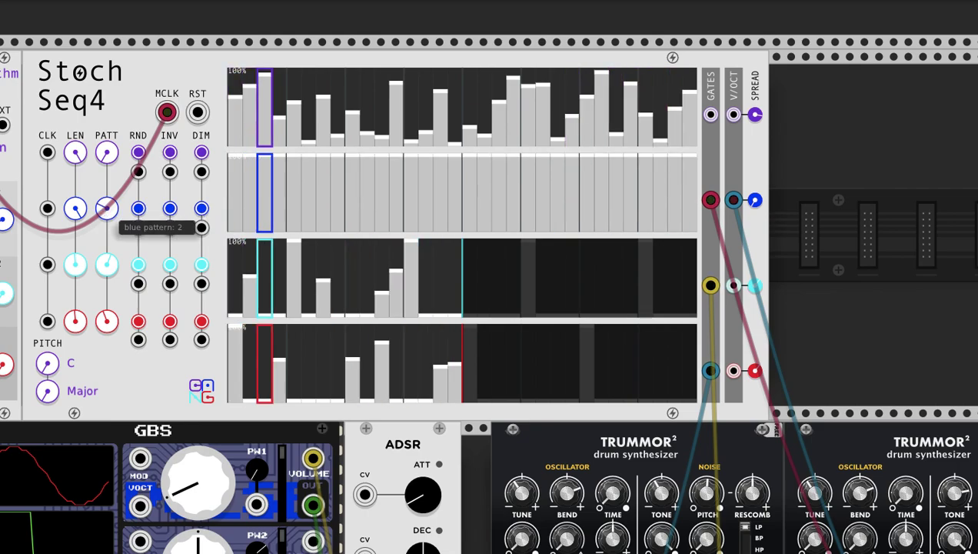
{"action": "left_click", "coordinate": [139, 214]}
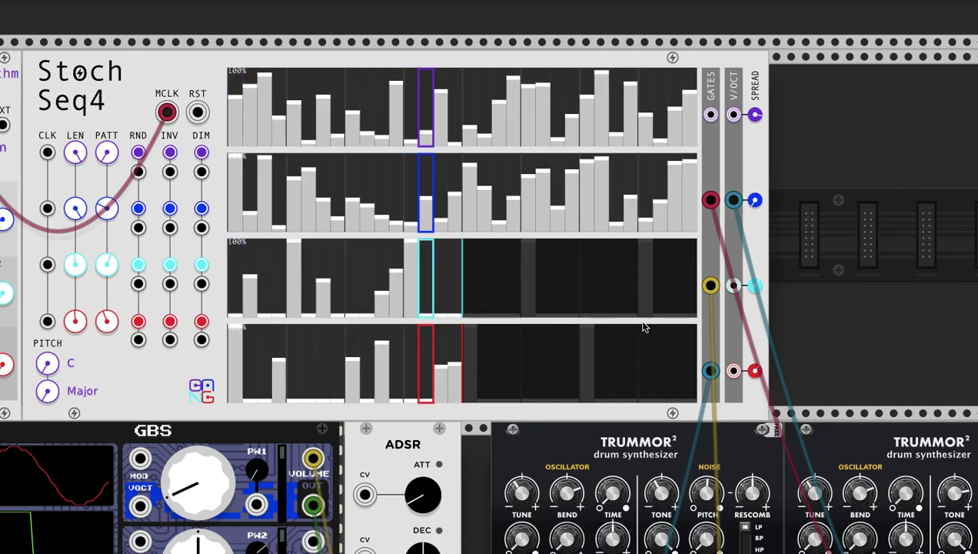
Raise the noise tone of the second TRUMMOR2 to 1
{"action": "scroll", "coordinate": [367, 354], "scroll_direction": "down", "scroll_amount": 5}
{"action": "scroll", "coordinate": [367, 354], "scroll_direction": "right", "scroll_amount": 3}
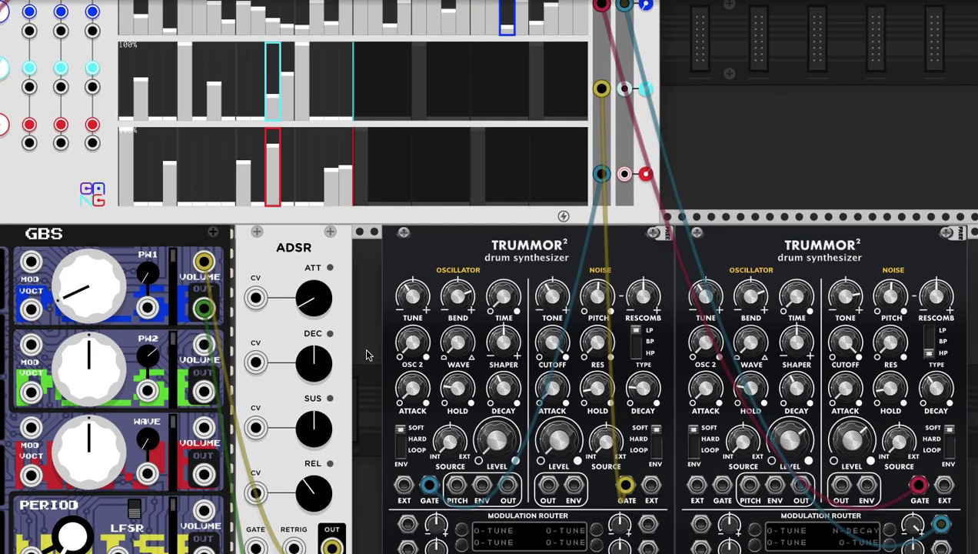
{"action": "scroll", "coordinate": [363, 346], "scroll_direction": "up", "scroll_amount": 7}
{"action": "scroll", "coordinate": [364, 347], "scroll_direction": "left", "scroll_amount": 5}
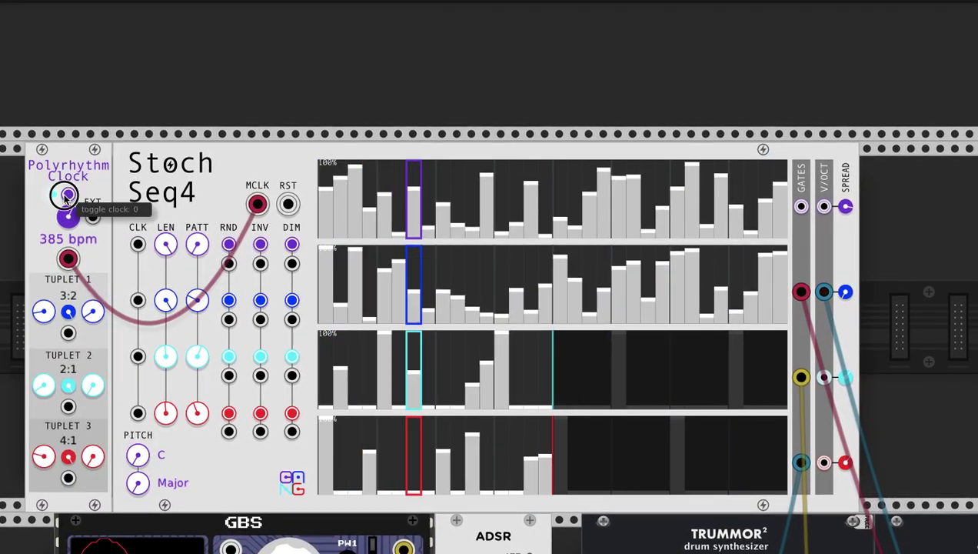
{"action": "scroll", "coordinate": [274, 210], "scroll_direction": "down", "scroll_amount": 11}
{"action": "scroll", "coordinate": [273, 209], "scroll_direction": "right", "scroll_amount": 4}
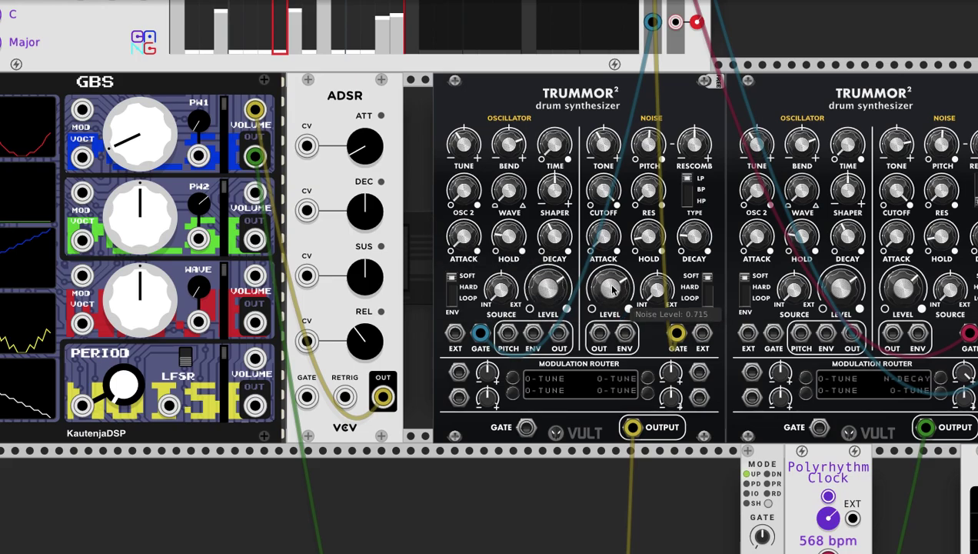
{"action": "scroll", "coordinate": [613, 288], "scroll_direction": "up", "scroll_amount": 11}
{"action": "scroll", "coordinate": [612, 288], "scroll_direction": "left", "scroll_amount": 4}
{"action": "scroll", "coordinate": [299, 294], "scroll_direction": "down", "scroll_amount": 3}
{"action": "scroll", "coordinate": [298, 294], "scroll_direction": "right", "scroll_amount": 6}
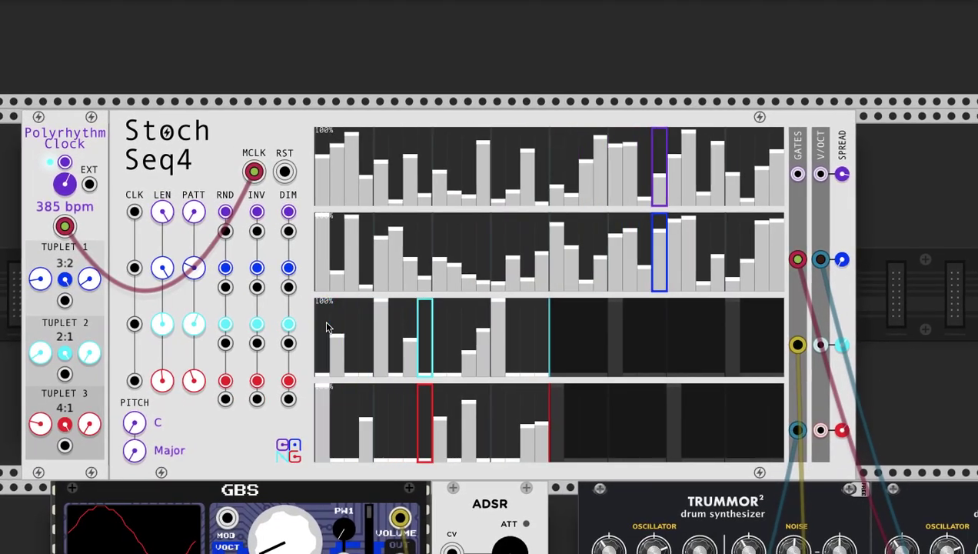
{"action": "scroll", "coordinate": [628, 315], "scroll_direction": "down", "scroll_amount": 4}
{"action": "scroll", "coordinate": [628, 315], "scroll_direction": "right", "scroll_amount": 6}
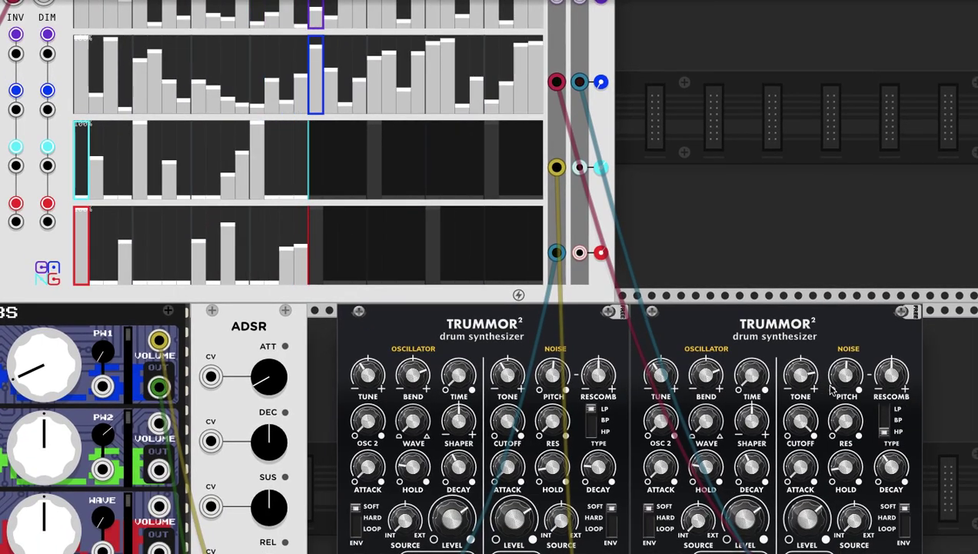
{"action": "left_click_drag", "start_coordinate": [804, 379], "coordinate": [804, 357]}
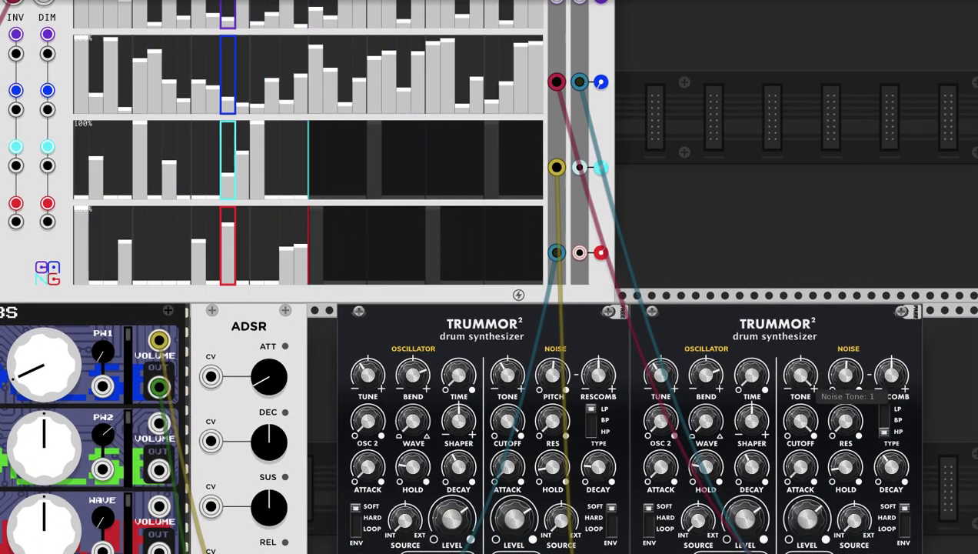
Stop the Polyrhythm Clock driving Stoch Seq4
{"action": "scroll", "coordinate": [744, 185], "scroll_direction": "up", "scroll_amount": 3}
{"action": "scroll", "coordinate": [745, 186], "scroll_direction": "left", "scroll_amount": 7}
{"action": "scroll", "coordinate": [744, 186], "scroll_direction": "right", "scroll_amount": 2}
{"action": "scroll", "coordinate": [745, 186], "scroll_direction": "up", "scroll_amount": 1}
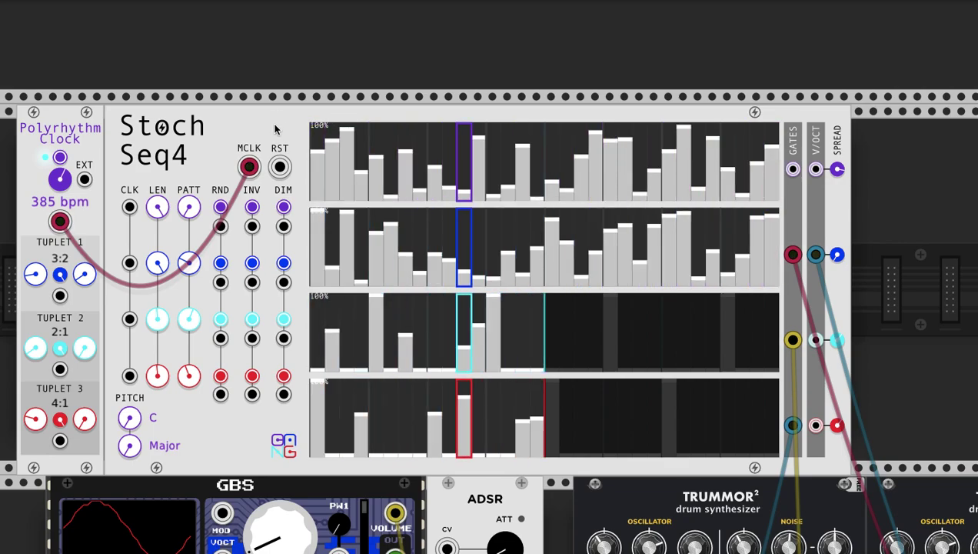
{"action": "scroll", "coordinate": [279, 157], "scroll_direction": "down", "scroll_amount": 1}
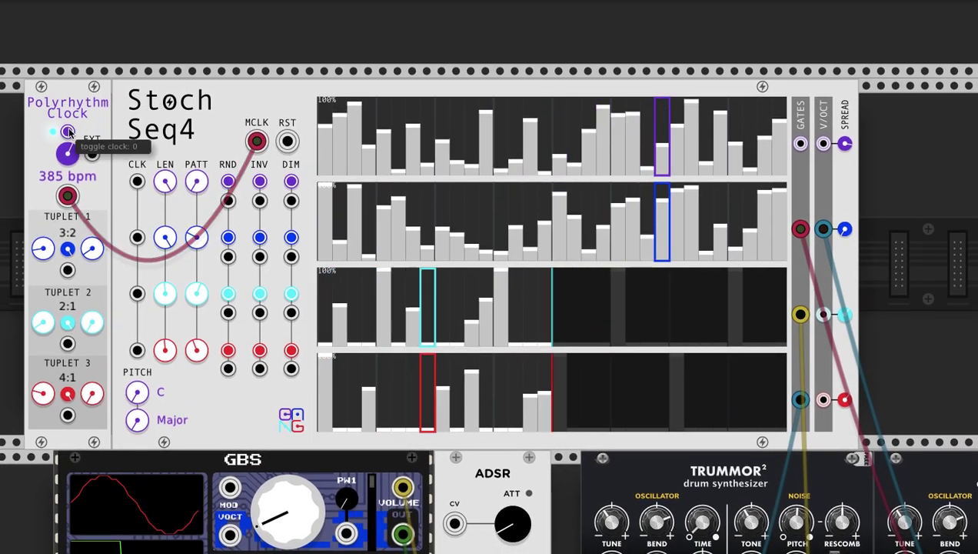
{"action": "left_click", "coordinate": [68, 132]}
{"action": "left_click", "coordinate": [67, 132]}
Patch the purple sequence's gate output to the gate input of the ADSR
{"action": "scroll", "coordinate": [246, 175], "scroll_direction": "down", "scroll_amount": 1}
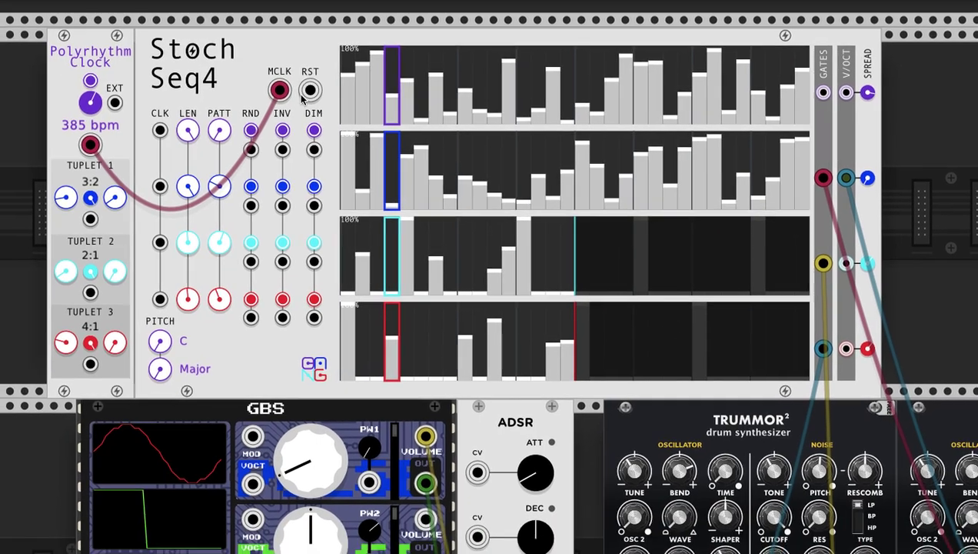
{"action": "scroll", "coordinate": [348, 136], "scroll_direction": "up", "scroll_amount": 1}
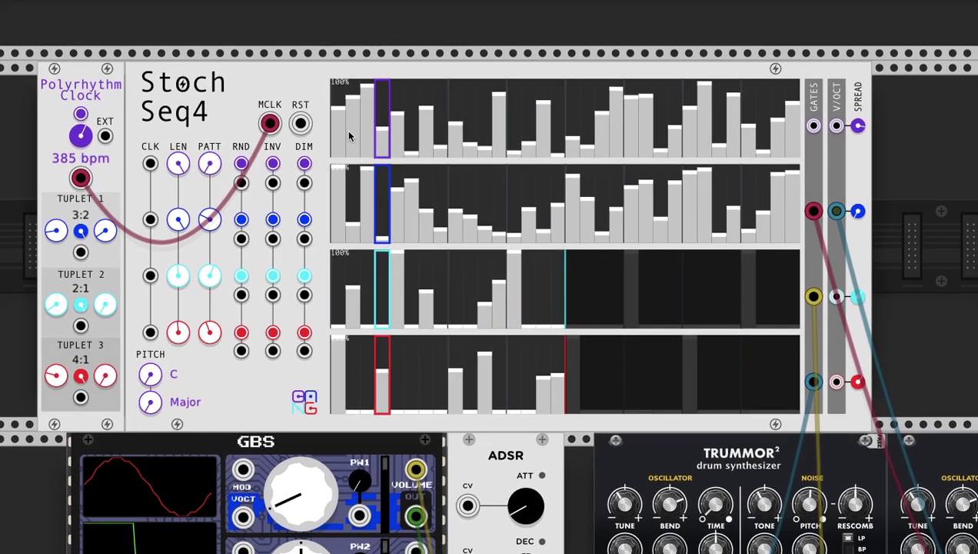
{"action": "scroll", "coordinate": [604, 136], "scroll_direction": "down", "scroll_amount": 4}
{"action": "scroll", "coordinate": [604, 136], "scroll_direction": "left", "scroll_amount": 2}
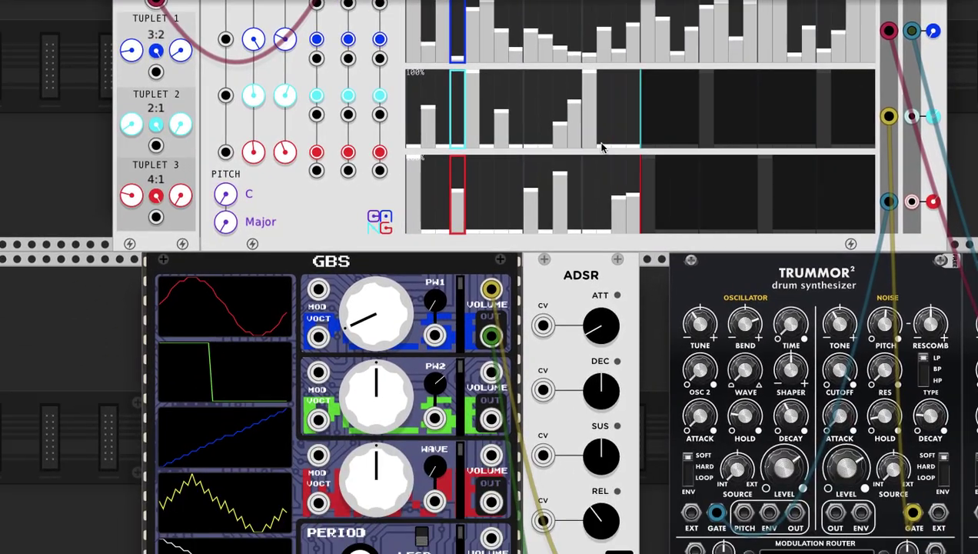
{"action": "scroll", "coordinate": [313, 262], "scroll_direction": "down", "scroll_amount": 1}
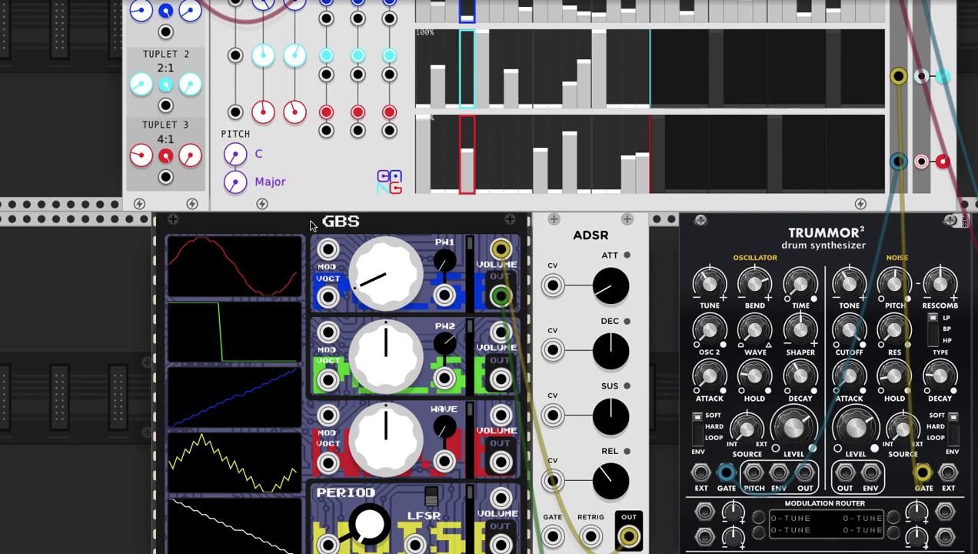
{"action": "scroll", "coordinate": [312, 225], "scroll_direction": "down", "scroll_amount": 1}
{"action": "scroll", "coordinate": [305, 196], "scroll_direction": "down", "scroll_amount": 1}
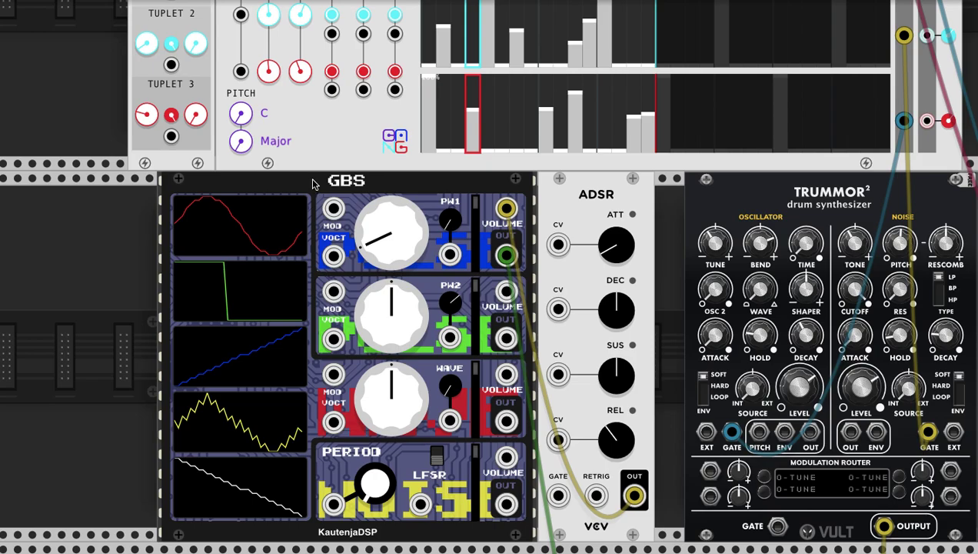
{"action": "scroll", "coordinate": [346, 219], "scroll_direction": "up", "scroll_amount": 10}
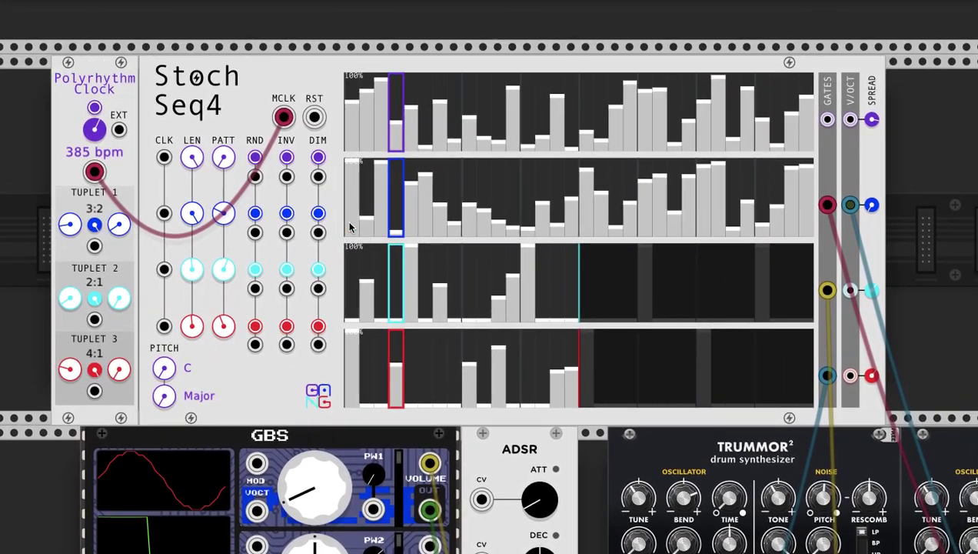
{"action": "scroll", "coordinate": [349, 228], "scroll_direction": "down", "scroll_amount": 1}
{"action": "scroll", "coordinate": [800, 167], "scroll_direction": "down", "scroll_amount": 2}
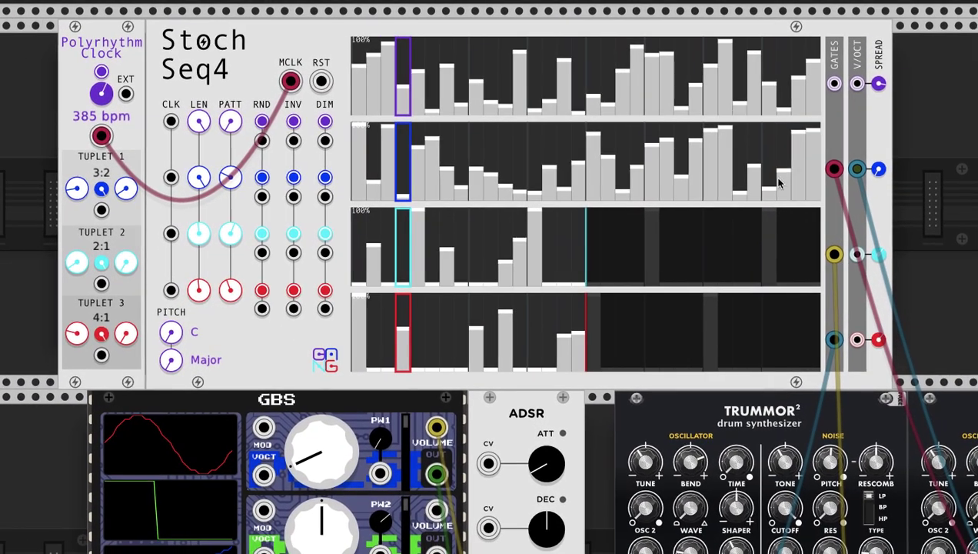
{"action": "left_click_drag", "start_coordinate": [835, 85], "coordinate": [493, 486]}
Patch the purple sequence's V/Oct output to the V/OCT input of the GBS's first pulse oscillator
{"action": "scroll", "coordinate": [515, 419], "scroll_direction": "up", "scroll_amount": 10}
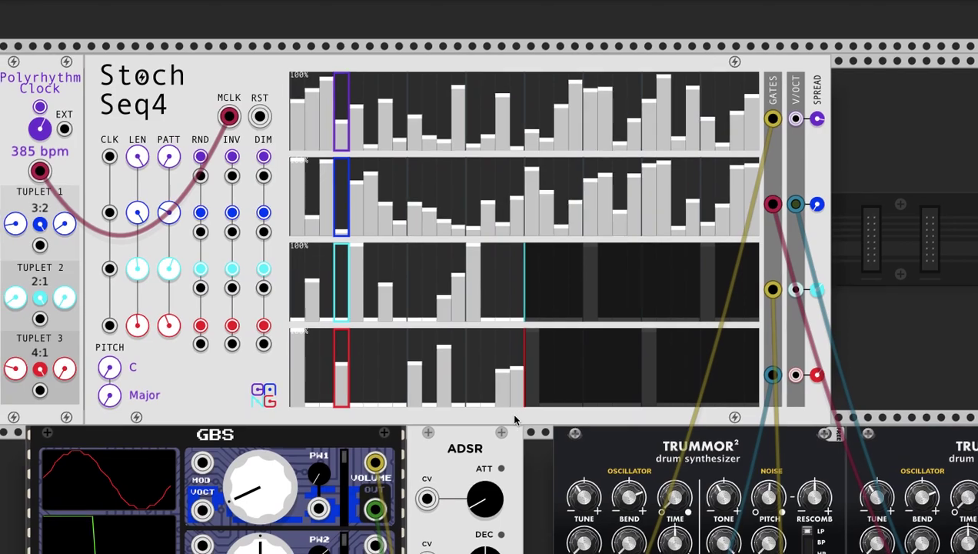
{"action": "left_click_drag", "start_coordinate": [797, 123], "coordinate": [202, 509]}
{"action": "scroll", "coordinate": [264, 442], "scroll_direction": "left", "scroll_amount": 3}
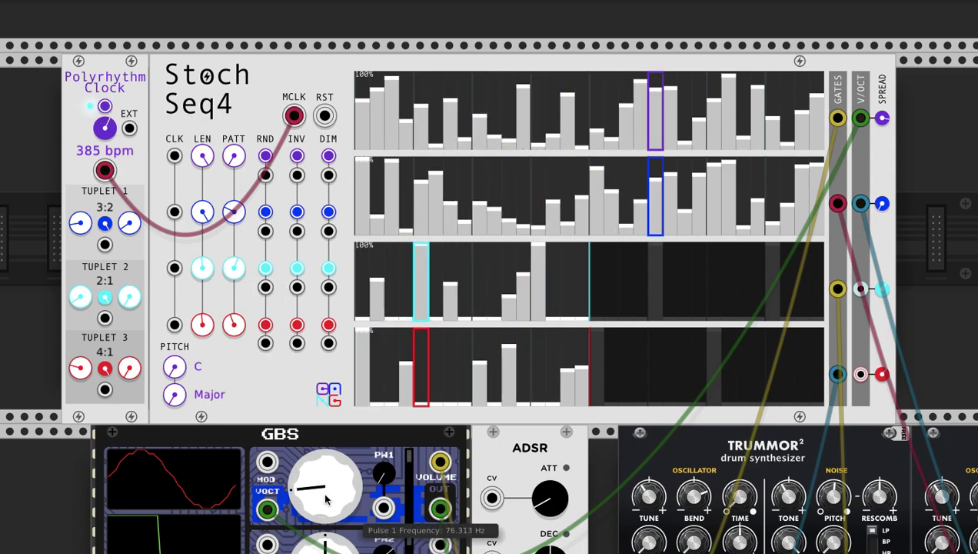
Reset the spread of the purple sequence's V/Oct output to 1 and increase it from there
{"action": "double_click", "coordinate": [883, 119]}
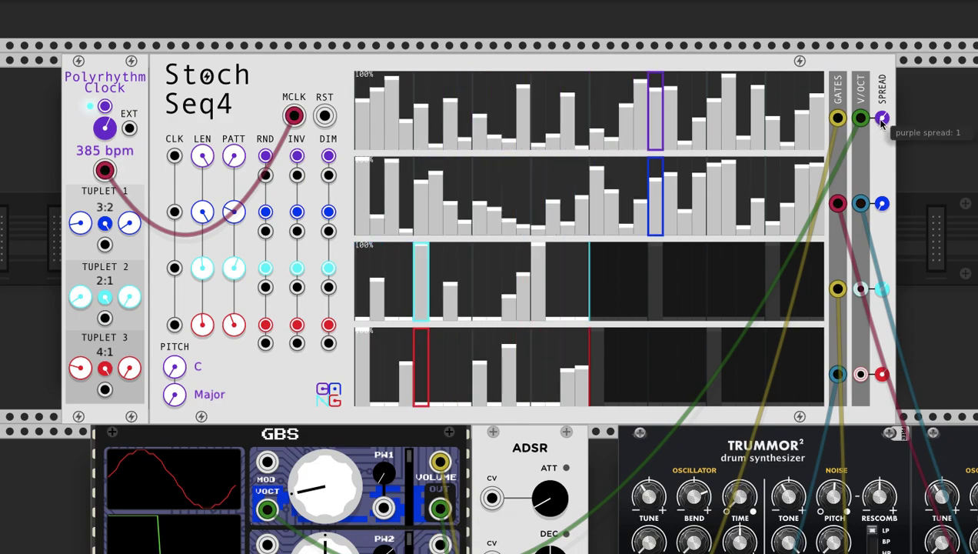
{"action": "right_click", "coordinate": [881, 121]}
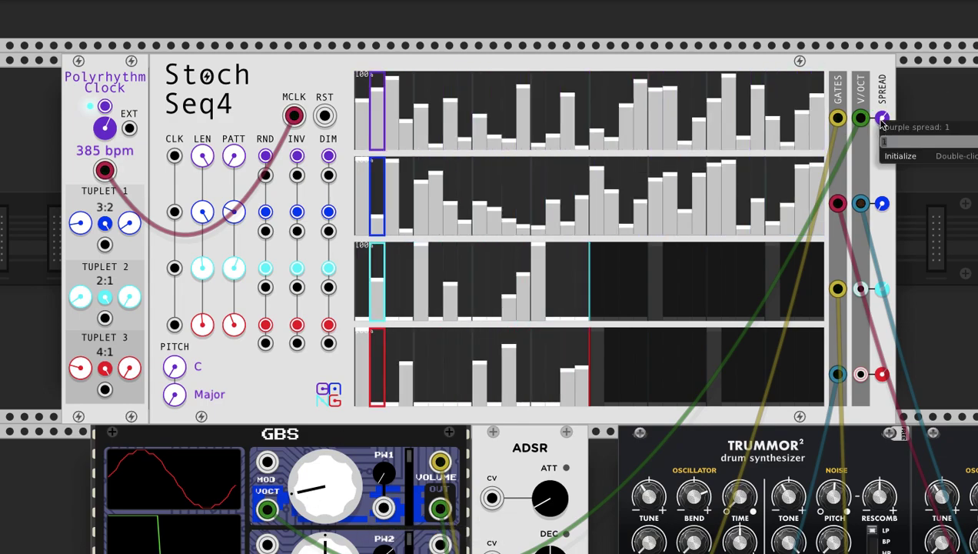
{"action": "key", "text": "Return"}
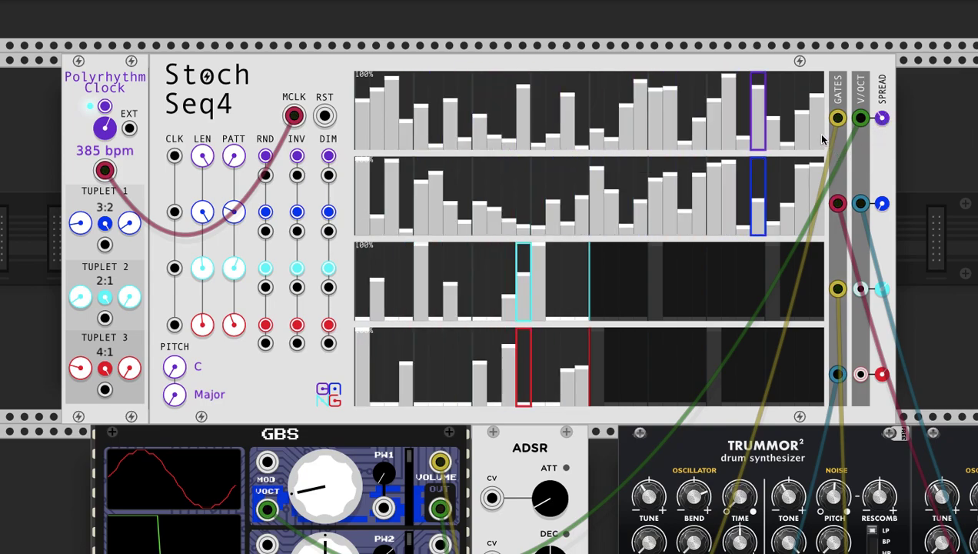
{"action": "left_click_drag", "start_coordinate": [882, 119], "coordinate": [880, 97]}
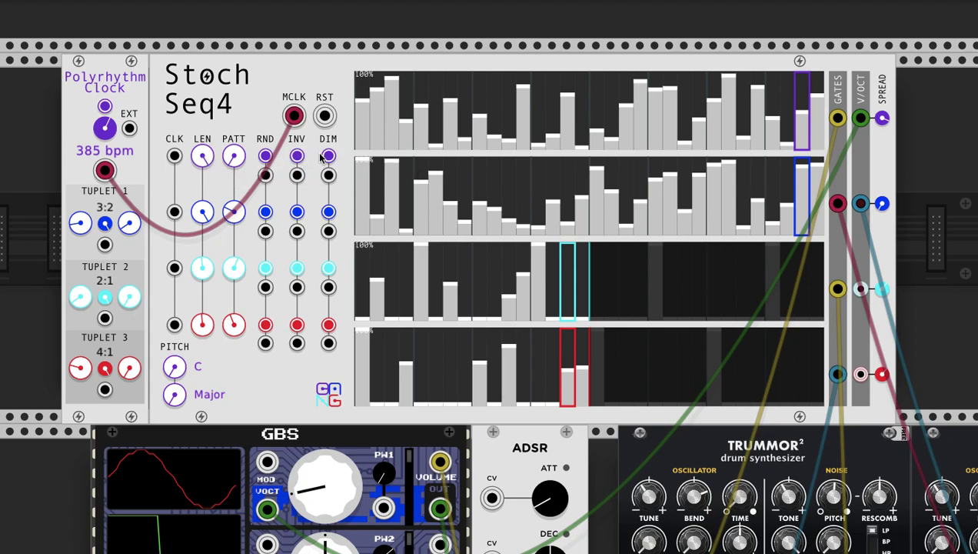
Randomize the purple sequence's step probabilities and diminish the pattern twice
{"action": "left_click", "coordinate": [264, 156]}
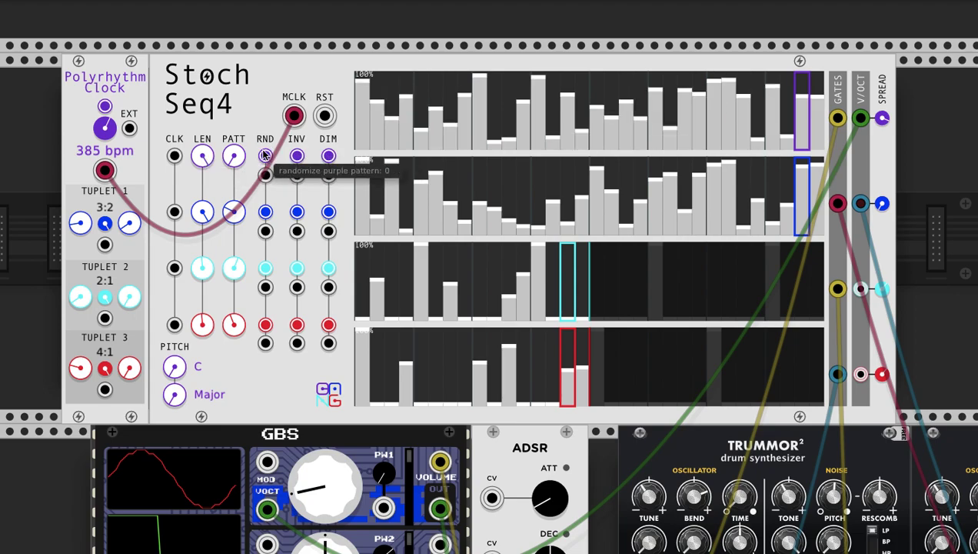
{"action": "left_click", "coordinate": [329, 158]}
{"action": "left_click", "coordinate": [329, 157]}
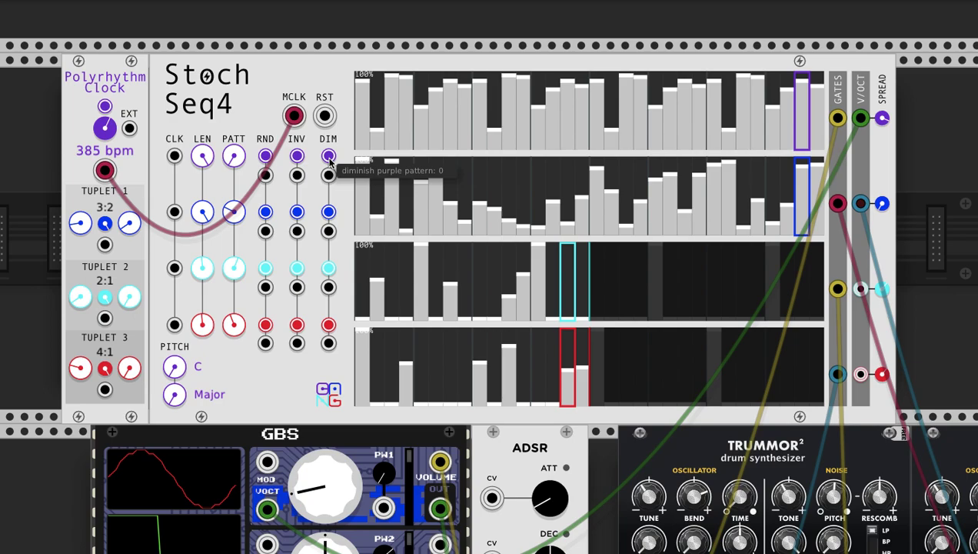
Start the Polyrhythm Clock and invert the purple pattern, reverting it with a second inversion
{"action": "left_click", "coordinate": [104, 107]}
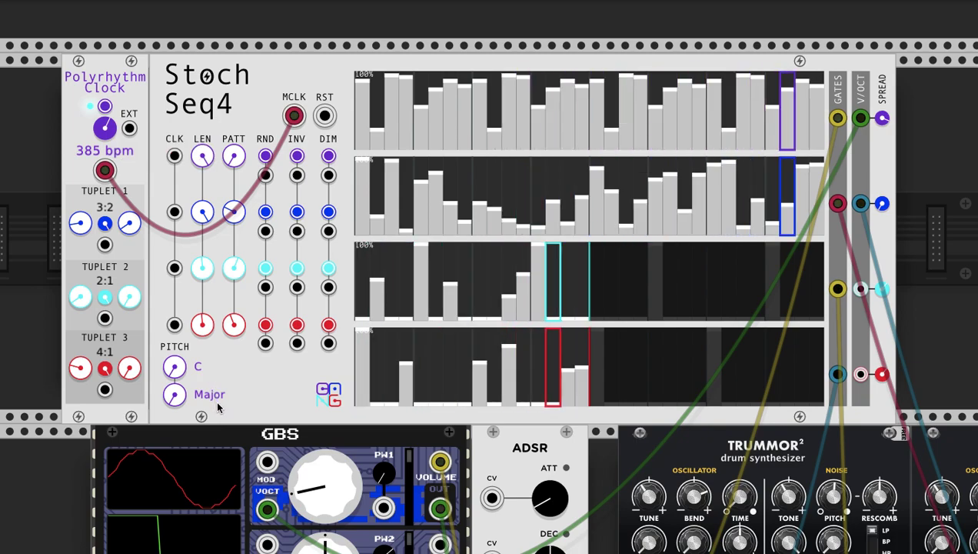
{"action": "left_click", "coordinate": [300, 160]}
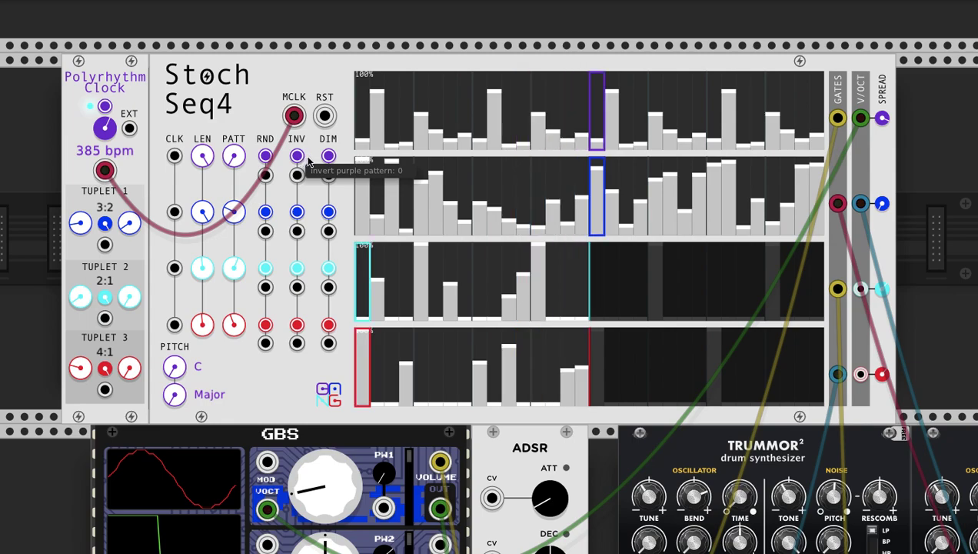
{"action": "left_click", "coordinate": [300, 158]}
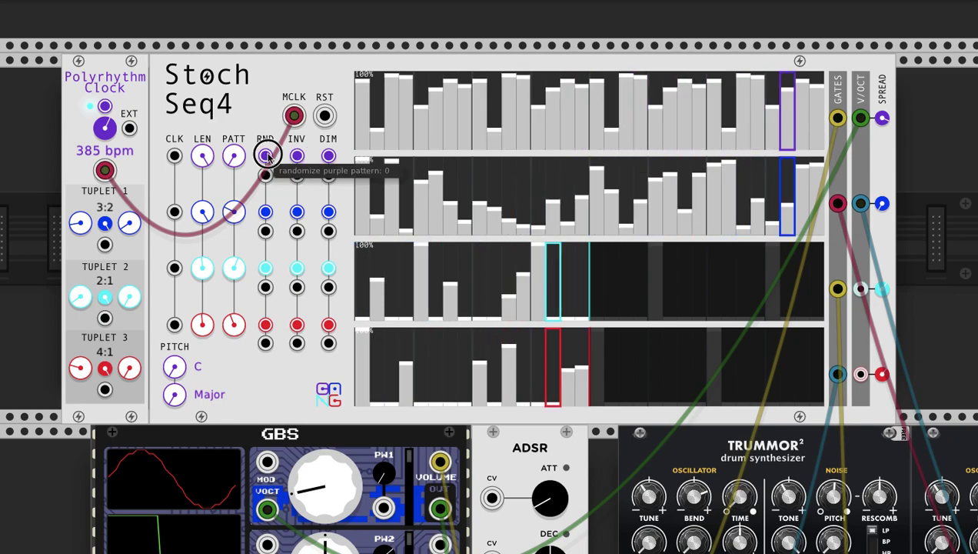
Randomize the purple sequence's step probabilities and diminish its pattern
{"action": "left_click", "coordinate": [265, 156]}
{"action": "left_click", "coordinate": [330, 159]}
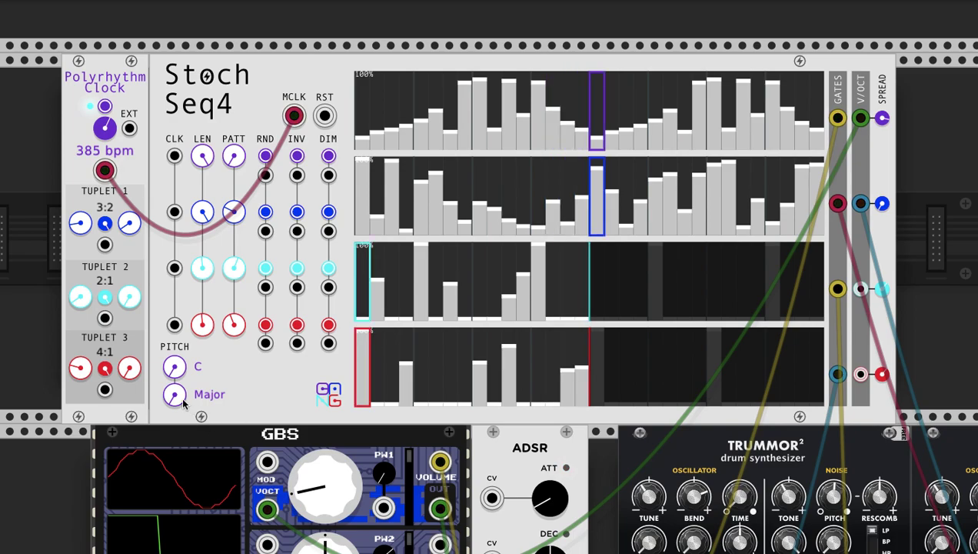
Try the Min Pentatonic scale, raise the frequency of the GBS's first pulse oscillator, and switch the sequencer's scale to Dorian
{"action": "left_click_drag", "start_coordinate": [175, 393], "coordinate": [175, 366]}
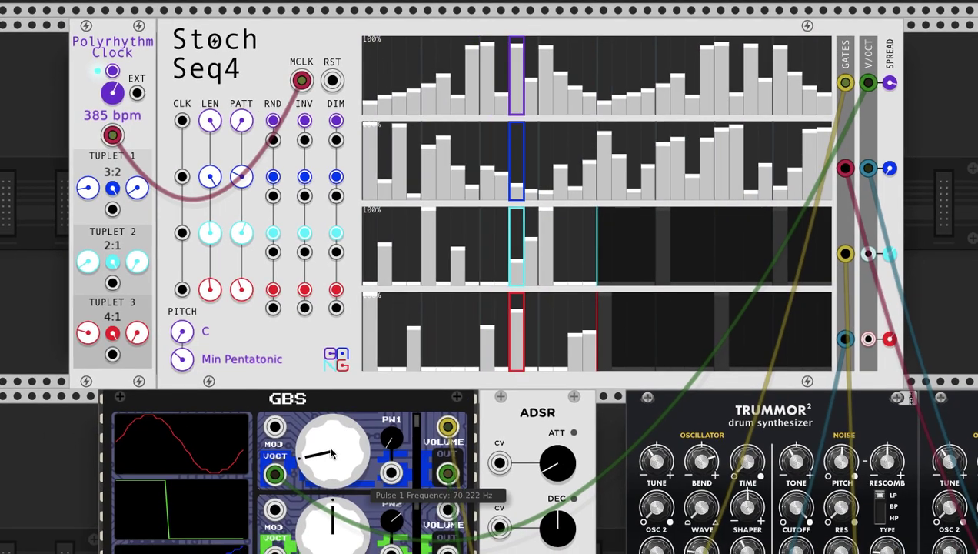
{"action": "left_click_drag", "start_coordinate": [332, 453], "coordinate": [296, 398]}
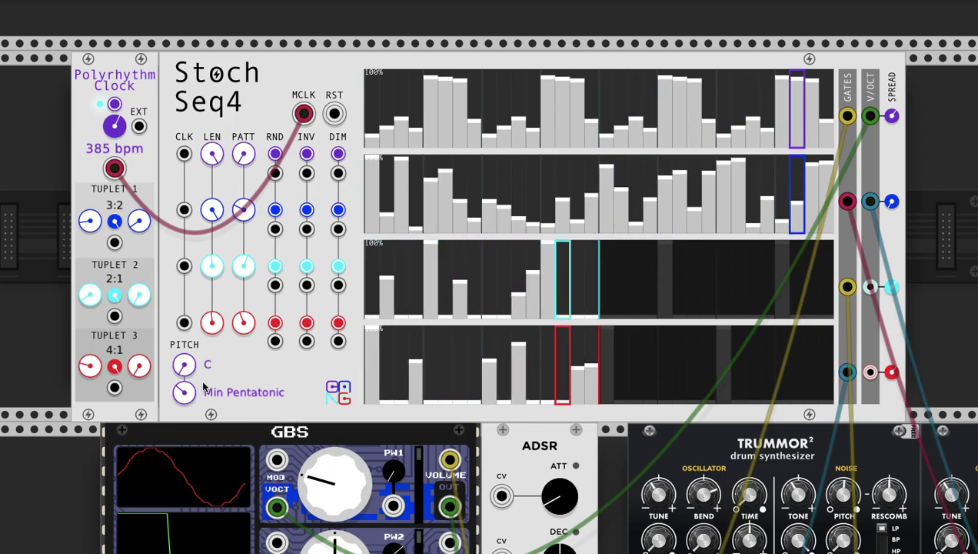
{"action": "mouse_move", "coordinate": [187, 394]}
{"action": "left_mouse_down"}
{"action": "mouse_move", "coordinate": [187, 408]}
{"action": "mouse_move", "coordinate": [185, 399]}
{"action": "left_mouse_up"}
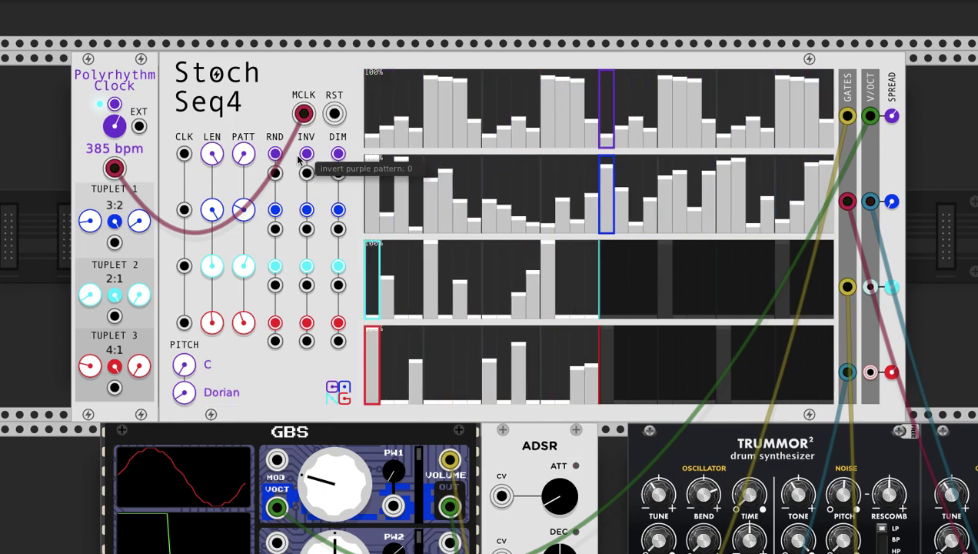
Invert the purple pattern and set the duty cycle of the GBS's first pulse oscillator to 1
{"action": "left_click_drag", "start_coordinate": [306, 160], "coordinate": [306, 157]}
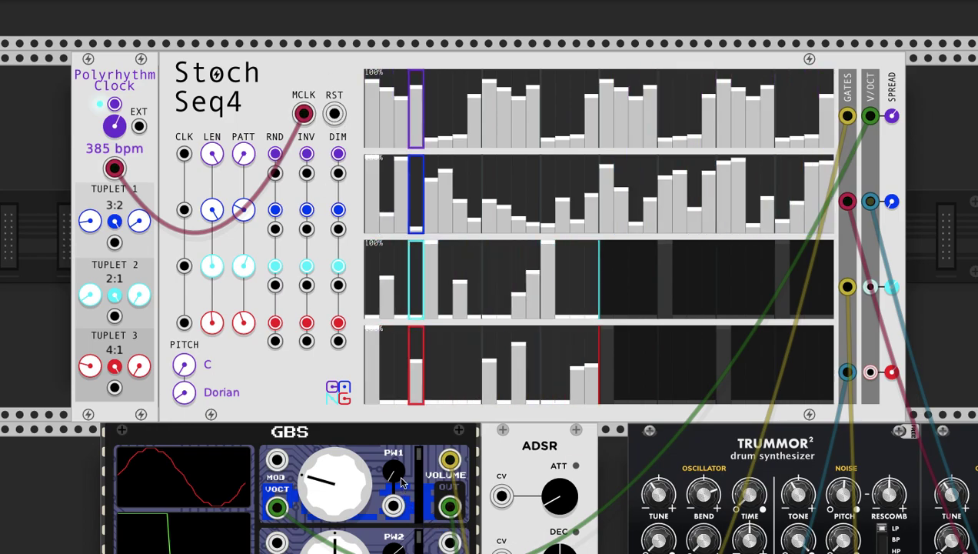
{"action": "left_click_drag", "start_coordinate": [394, 471], "coordinate": [395, 472]}
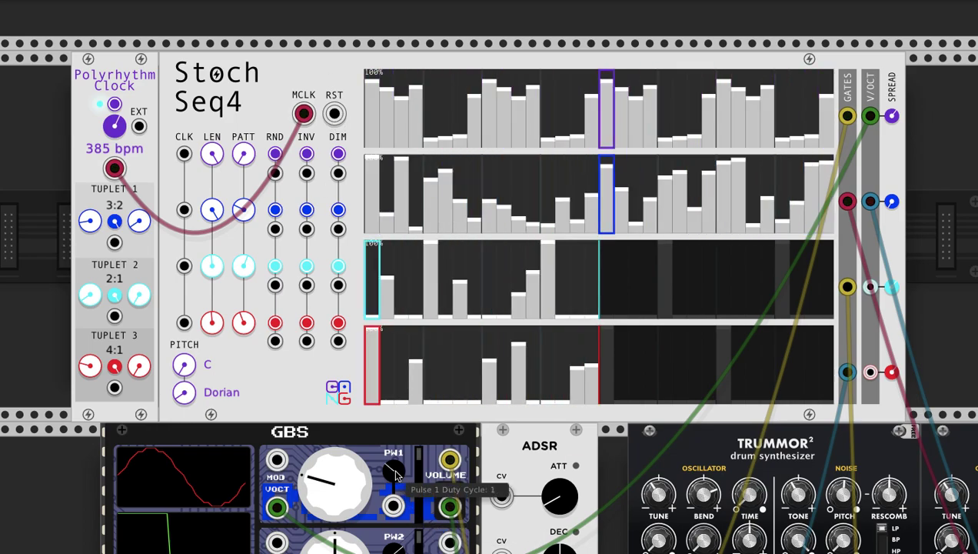
Generate a new random purple pattern and diminish it once
{"action": "mouse_move", "coordinate": [270, 156]}
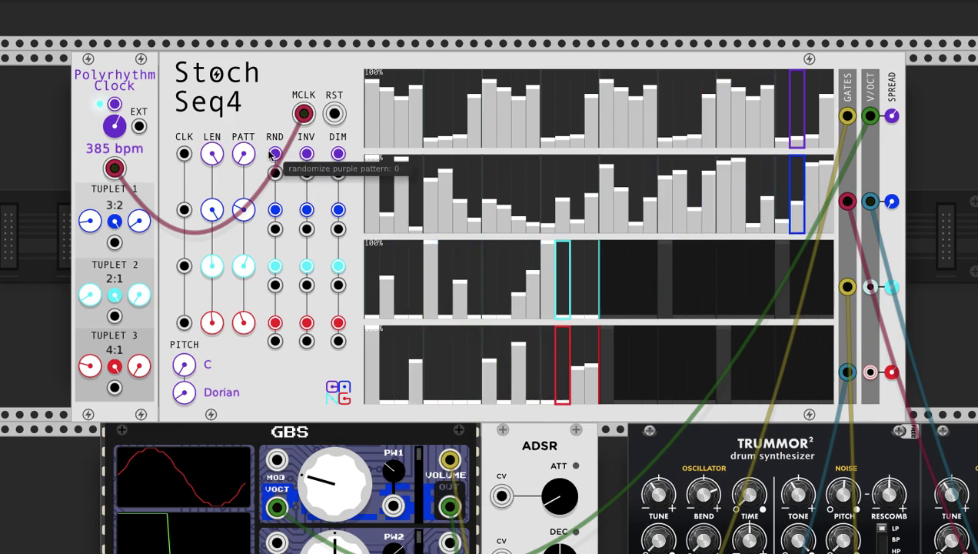
{"action": "mouse_move", "coordinate": [310, 156]}
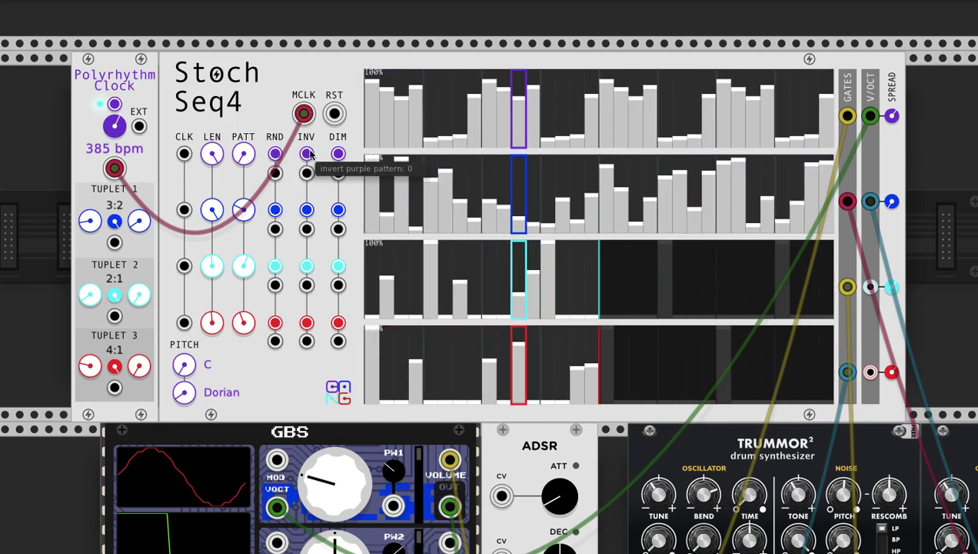
{"action": "left_click", "coordinate": [278, 157]}
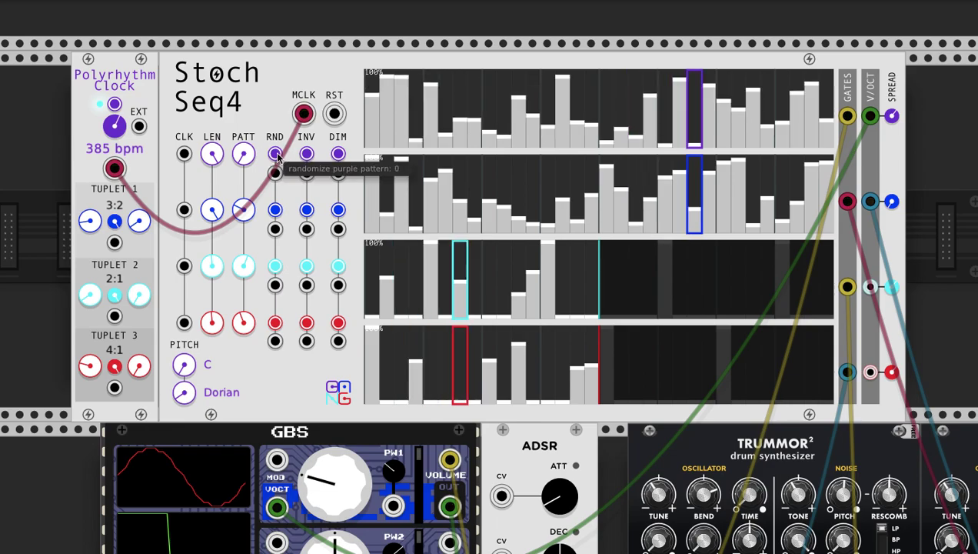
{"action": "left_click", "coordinate": [340, 153]}
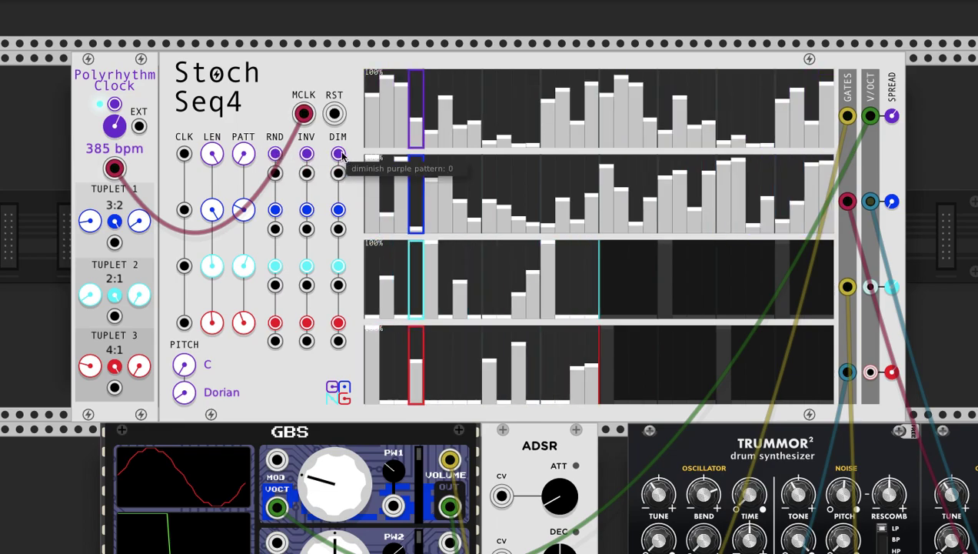